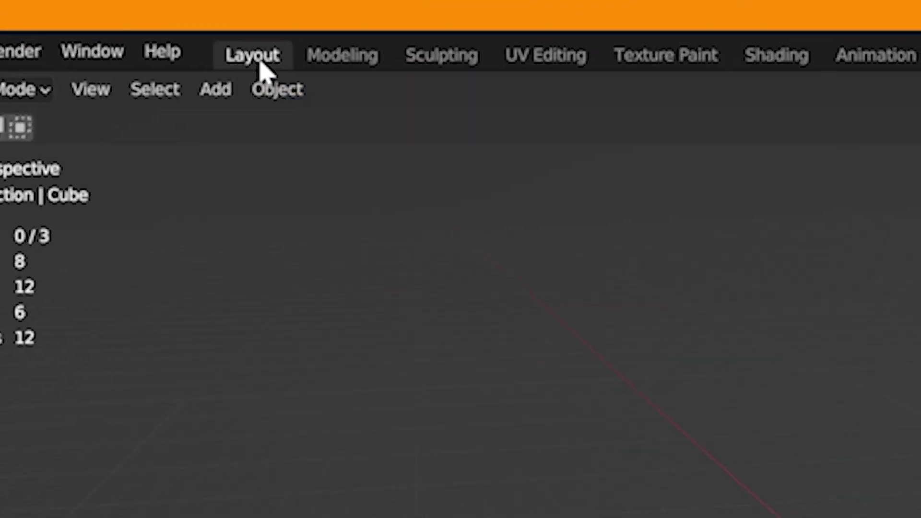
# - Look through the available workspaces one after another, from Layout through Modeling, Sculpting and Shading to Scripting
pyautogui.click(259, 55)
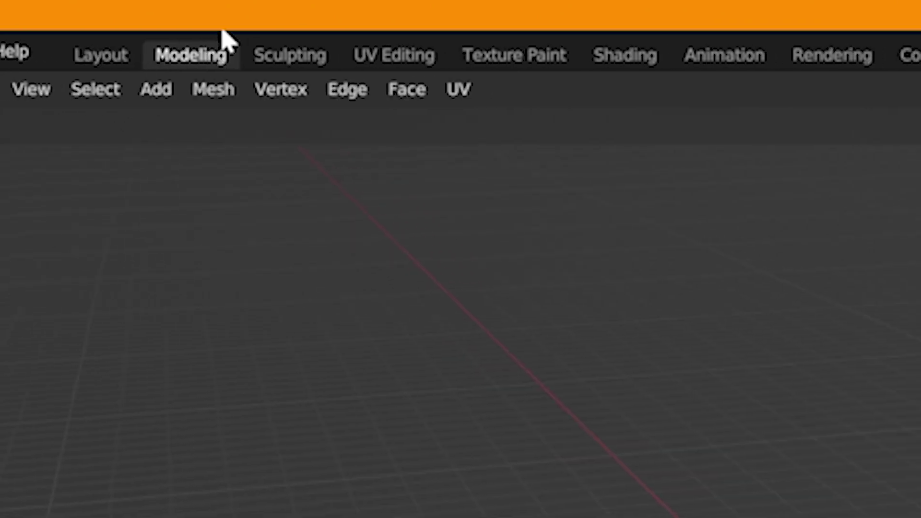
pyautogui.click(391, 56)
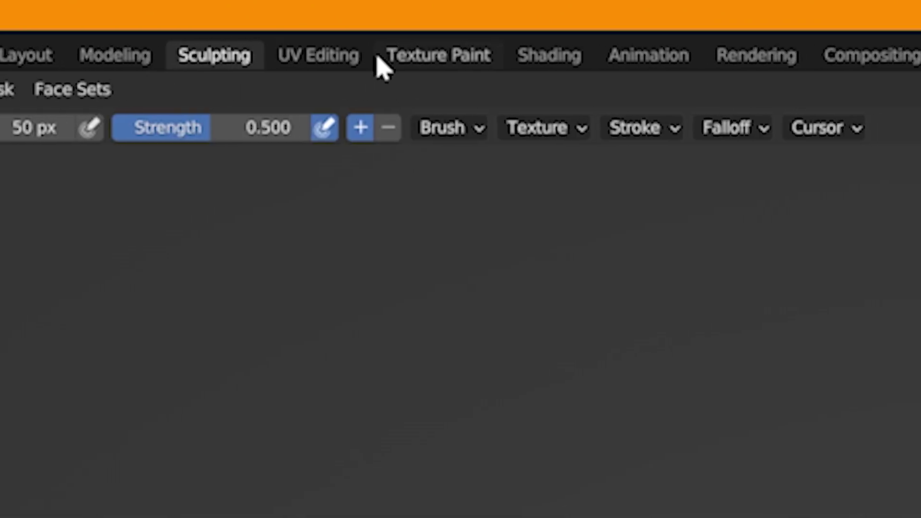
pyautogui.click(342, 56)
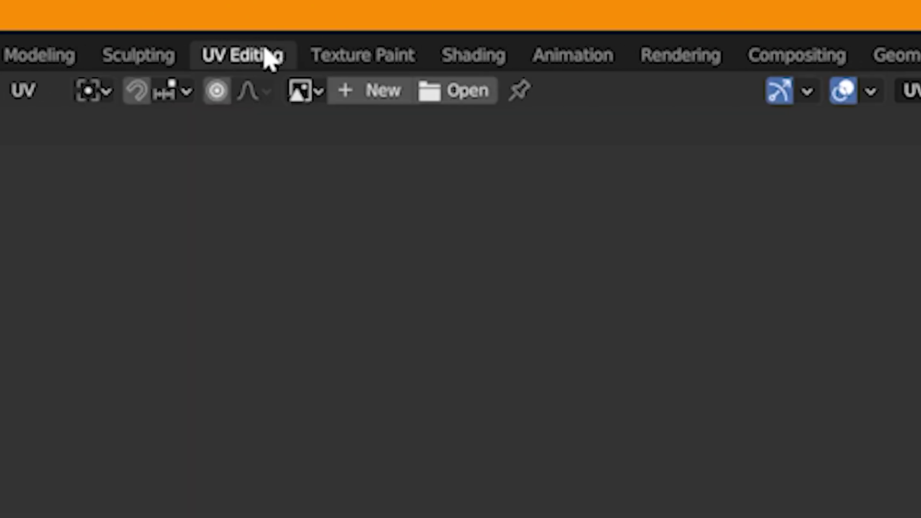
pyautogui.click(422, 55)
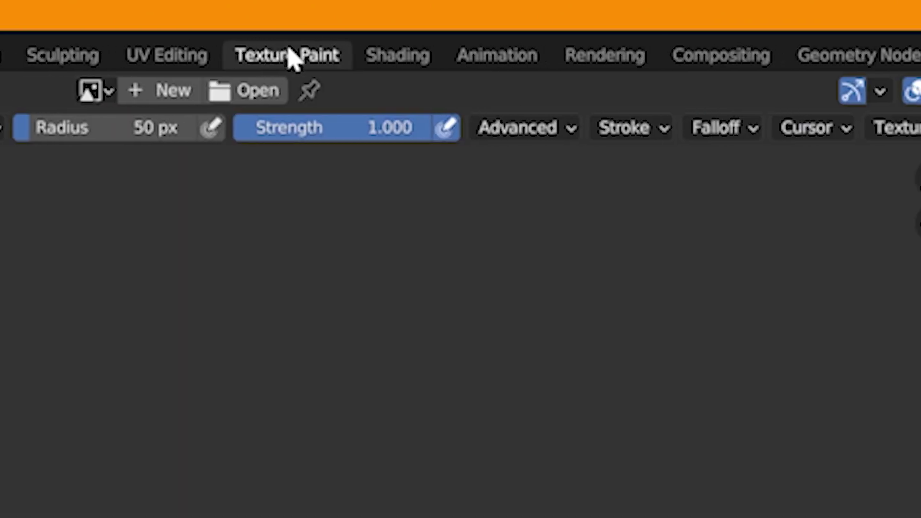
pyautogui.click(398, 56)
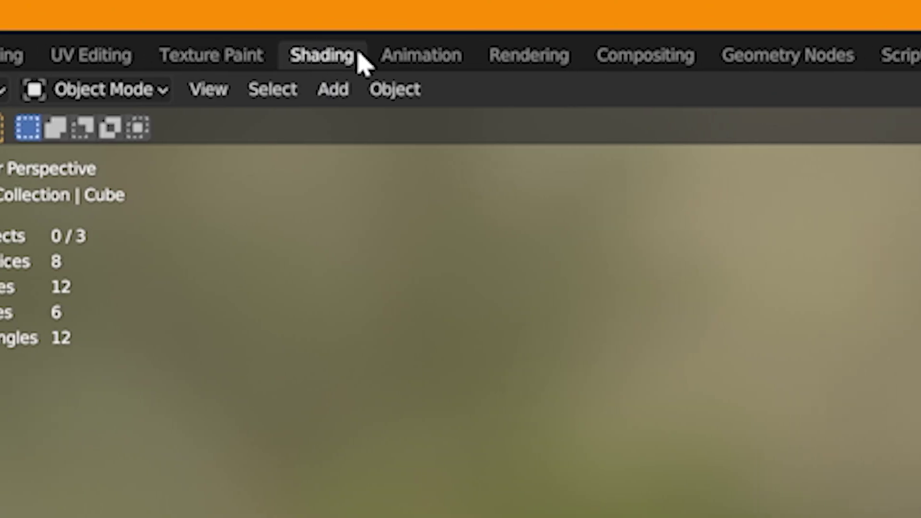
pyautogui.click(497, 55)
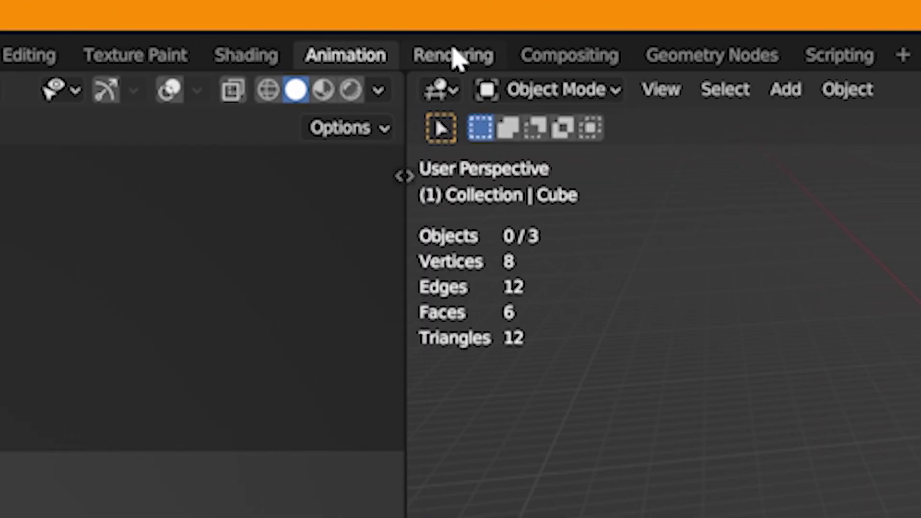
pyautogui.click(453, 53)
pyautogui.click(552, 56)
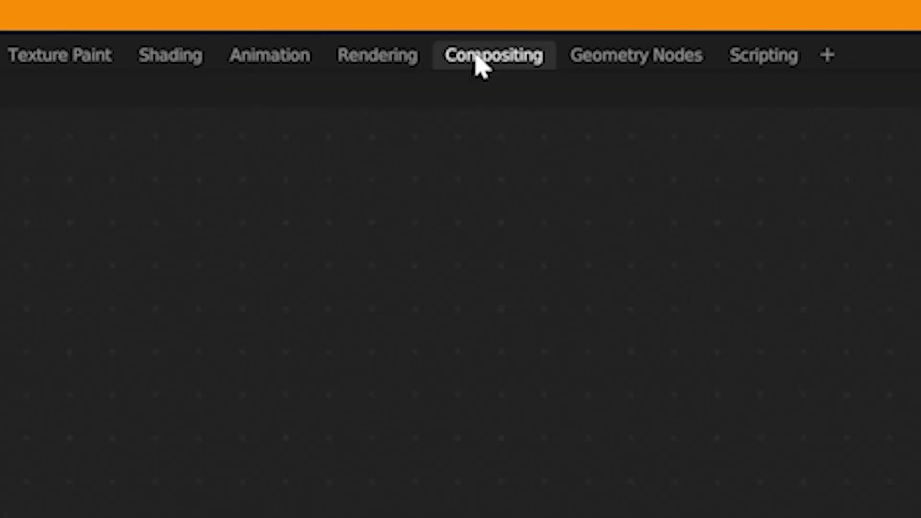
pyautogui.click(601, 56)
pyautogui.click(724, 56)
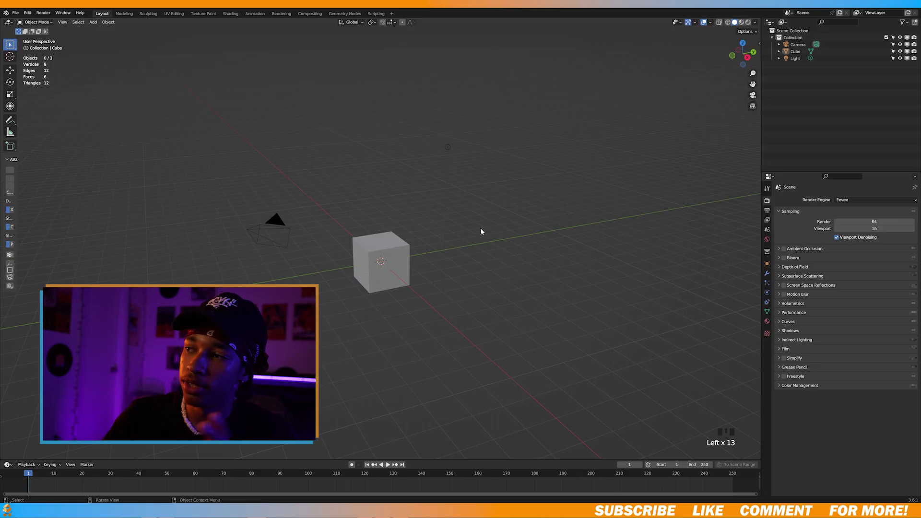
pyautogui.click(766, 211)
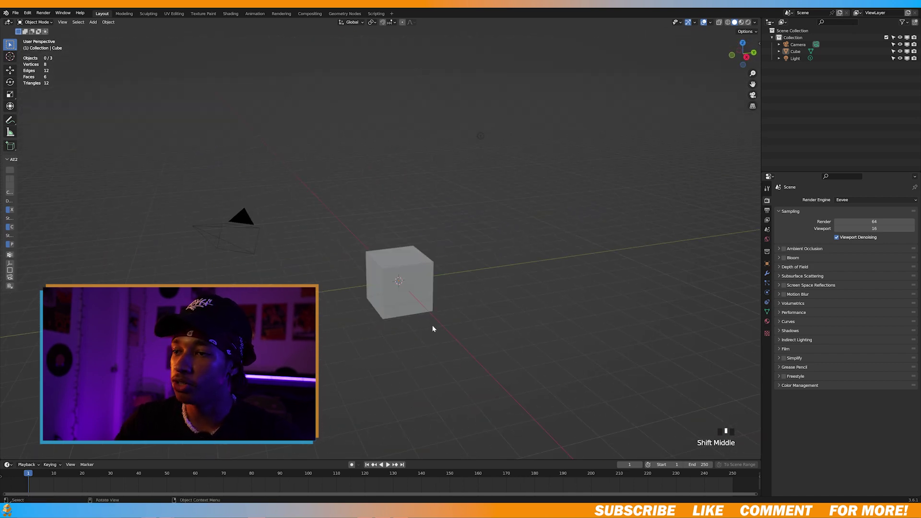
pyautogui.scroll(6, 428, 323)
pyautogui.scroll(-6, 426, 330)
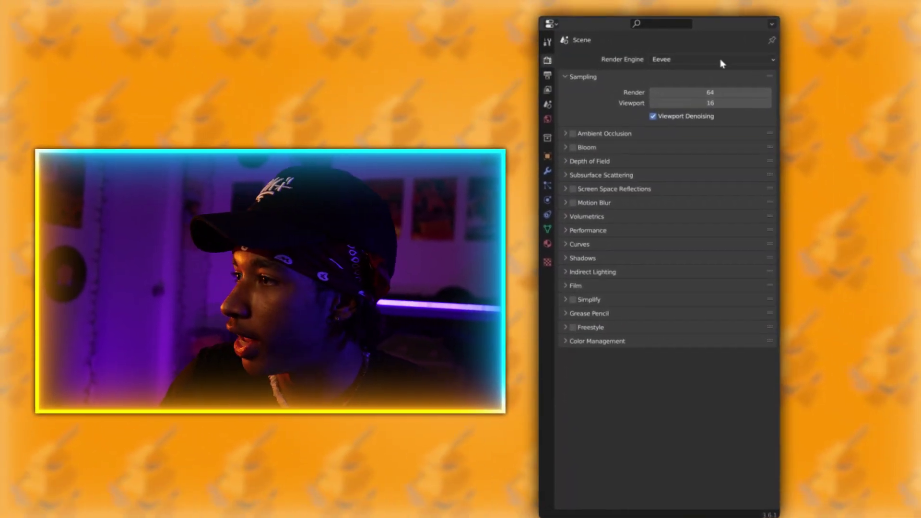
# - Set the scene's render engine to Cycles
pyautogui.click(721, 62)
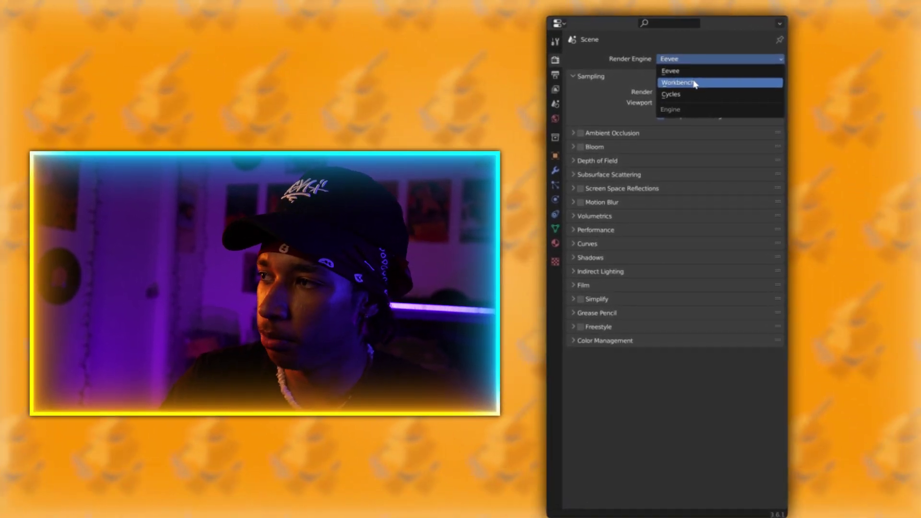
pyautogui.click(692, 83)
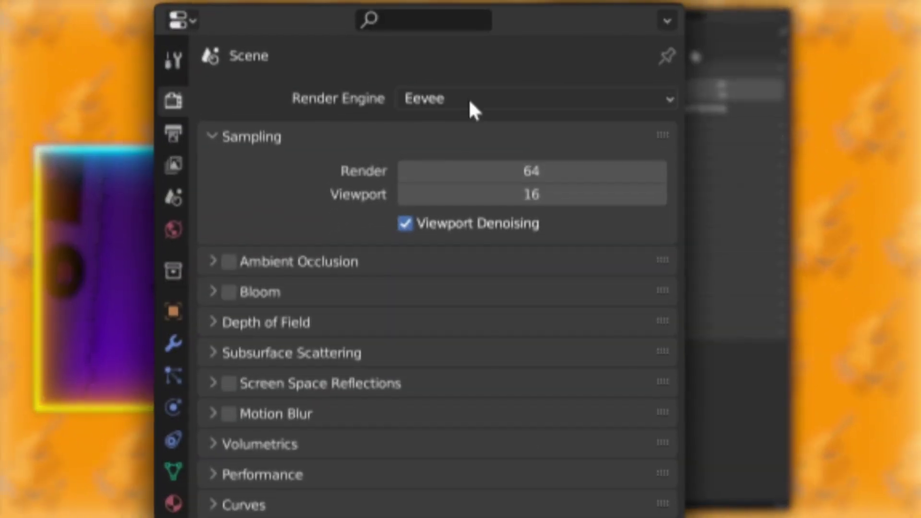
pyautogui.click(693, 49)
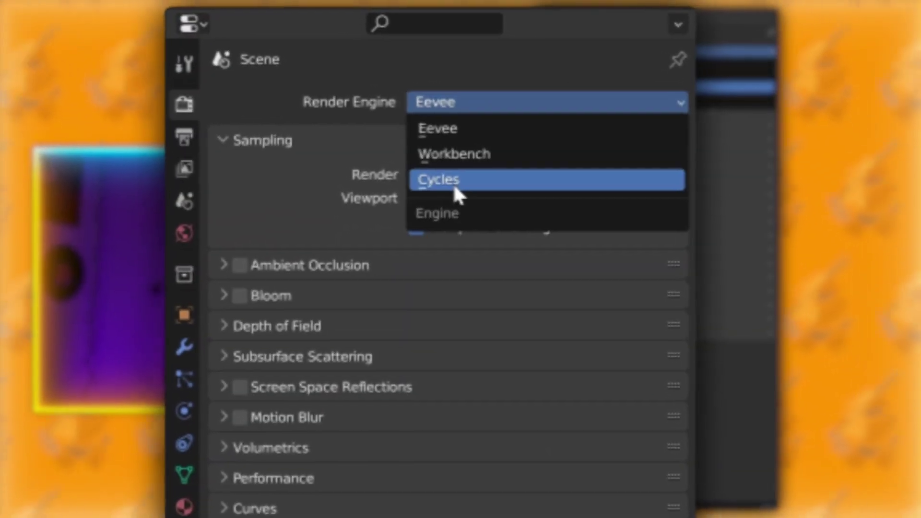
pyautogui.click(453, 183)
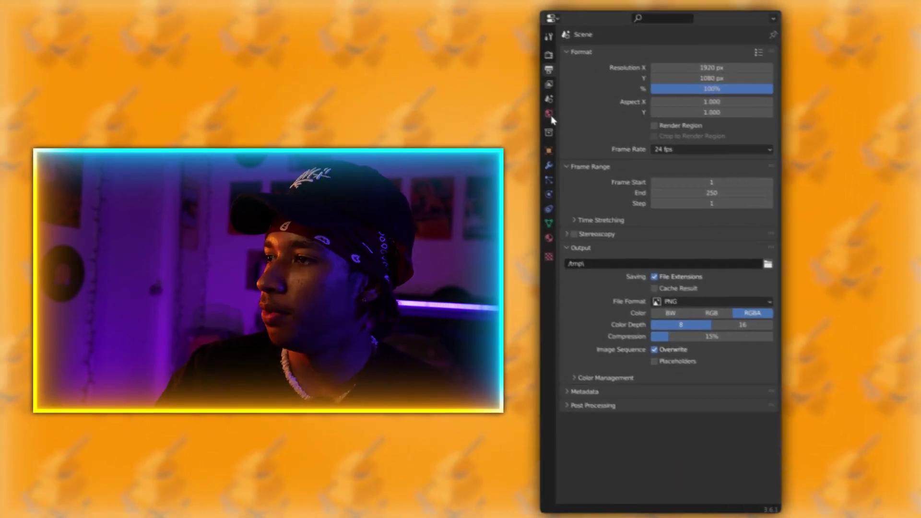
# - Examine the World properties, the node options for the background color, and the cube's object properties
pyautogui.click(547, 111)
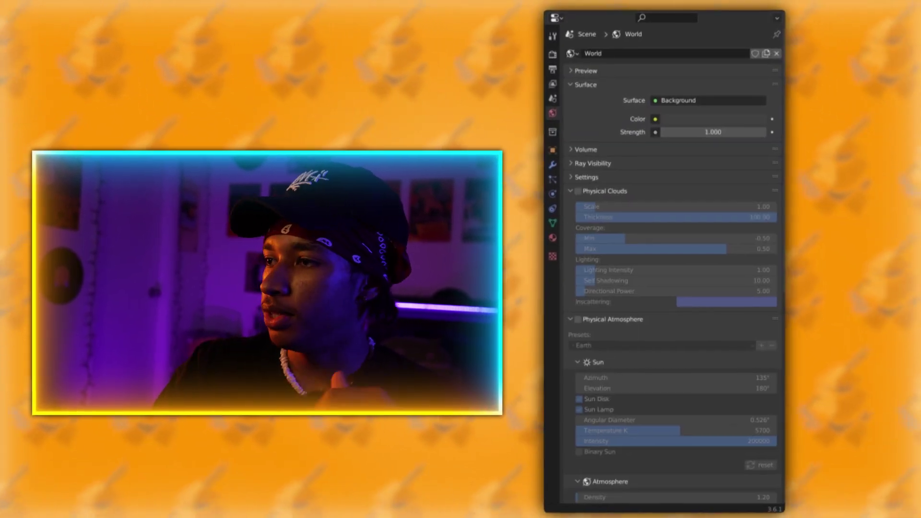
pyautogui.click(651, 113)
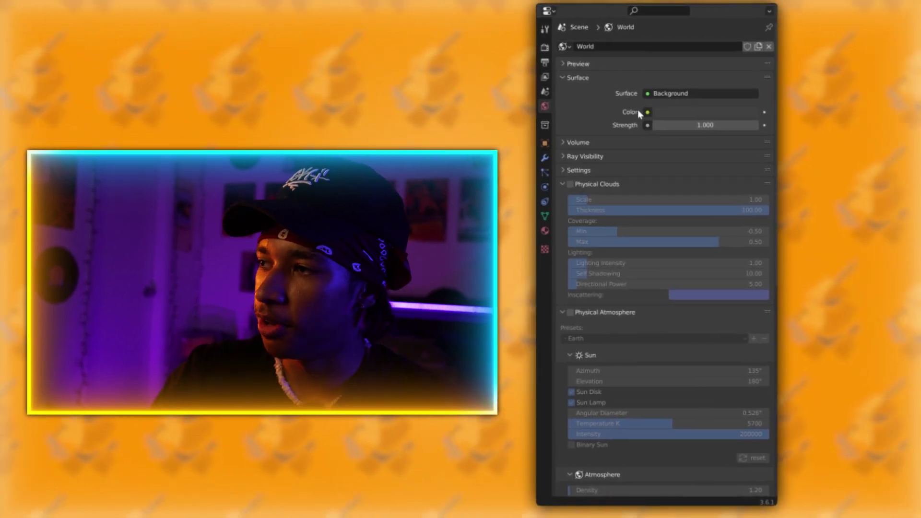
pyautogui.click(647, 111)
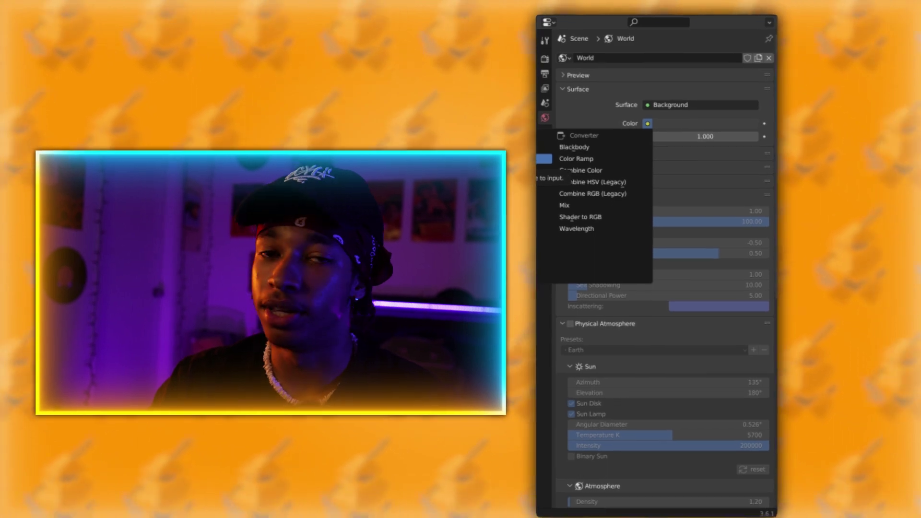
pyautogui.click(547, 152)
pyautogui.click(545, 154)
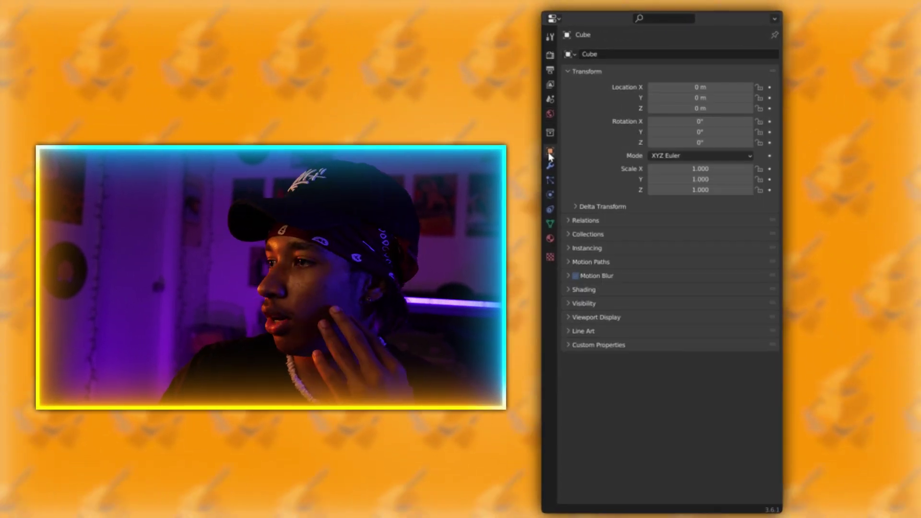
pyautogui.click(543, 106)
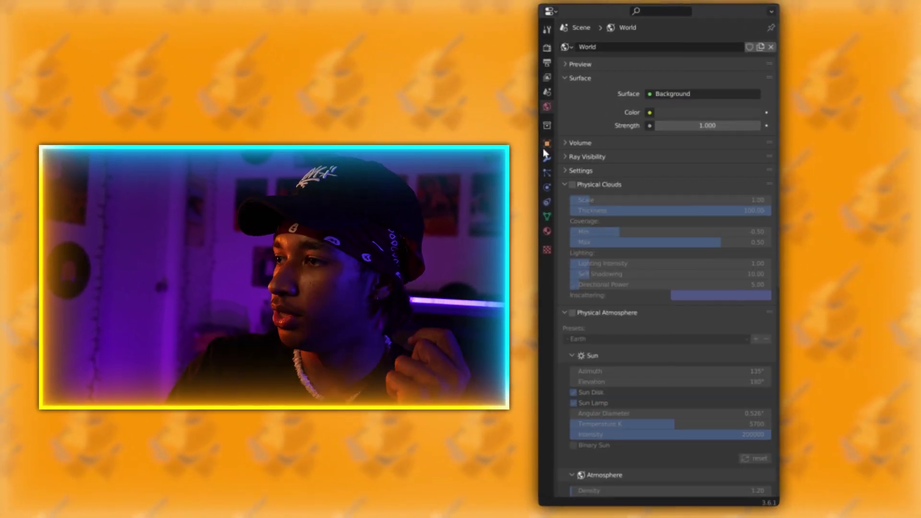
# - Set the cube's X rotation to 244°, its X scale to 2.350 and its Y scale to about 1.68
pyautogui.click(545, 149)
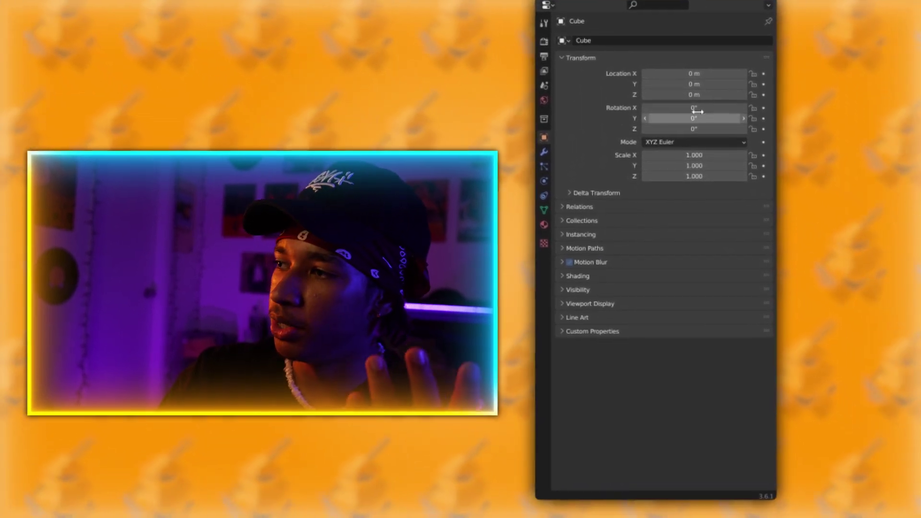
pyautogui.moveTo(697, 111)
pyautogui.mouseDown()
pyautogui.moveTo(739, 111)
pyautogui.moveTo(696, 112)
pyautogui.mouseUp()
pyautogui.moveTo(681, 155); pyautogui.dragTo(738, 169)
pyautogui.moveTo(674, 180); pyautogui.dragTo(701, 180)
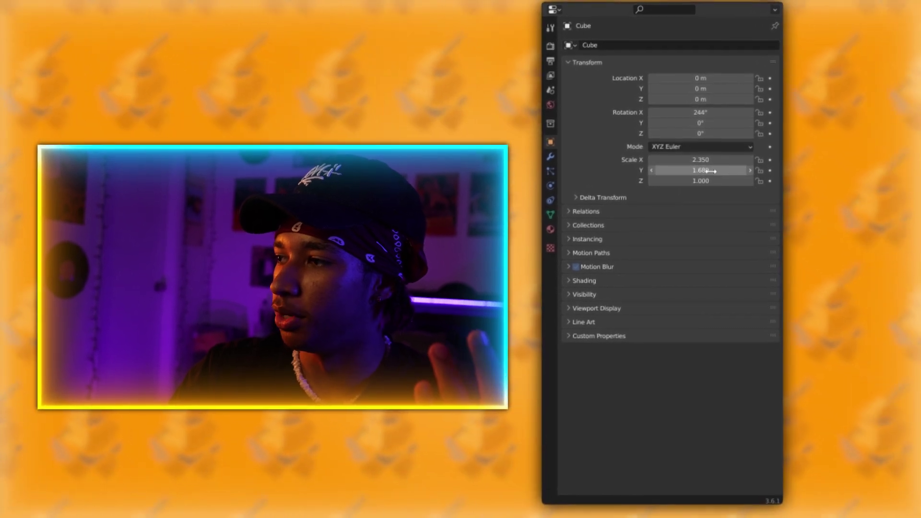
# - Add a particle system to the cube and look through its modifier, physics and constraint properties
pyautogui.click(552, 161)
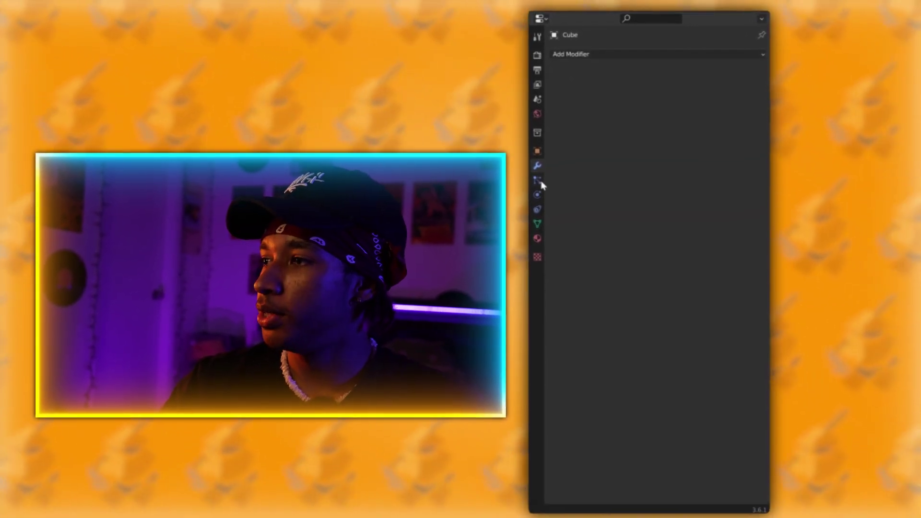
pyautogui.click(768, 59)
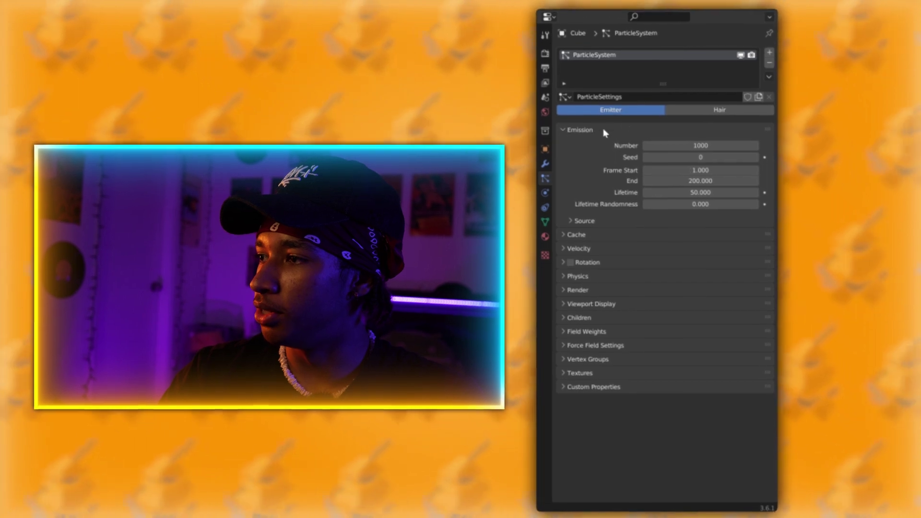
pyautogui.click(543, 190)
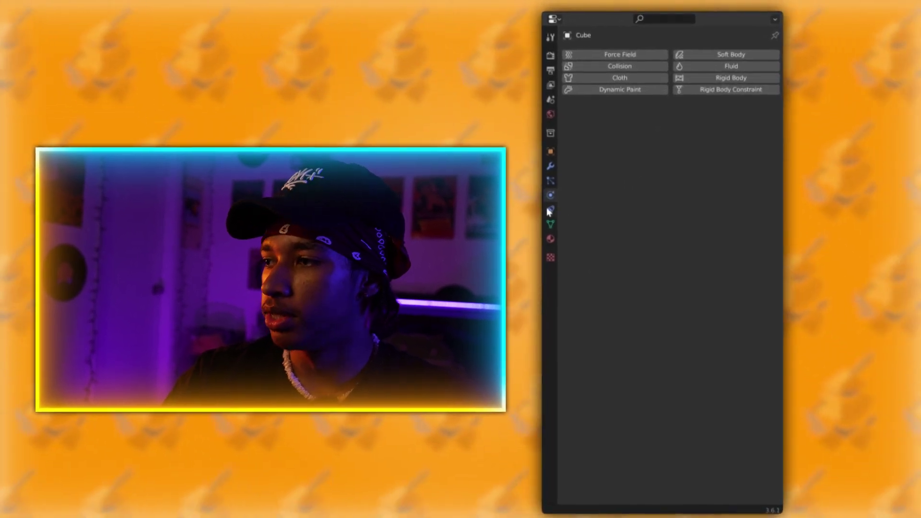
pyautogui.click(547, 208)
pyautogui.click(557, 241)
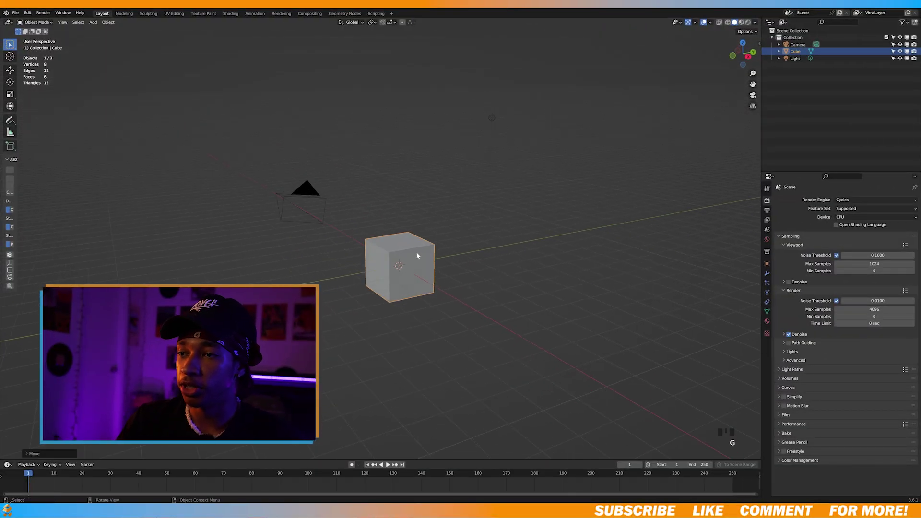
# - Move the cube up so that its base rests on the grid floor at the origin
pyautogui.press('g')
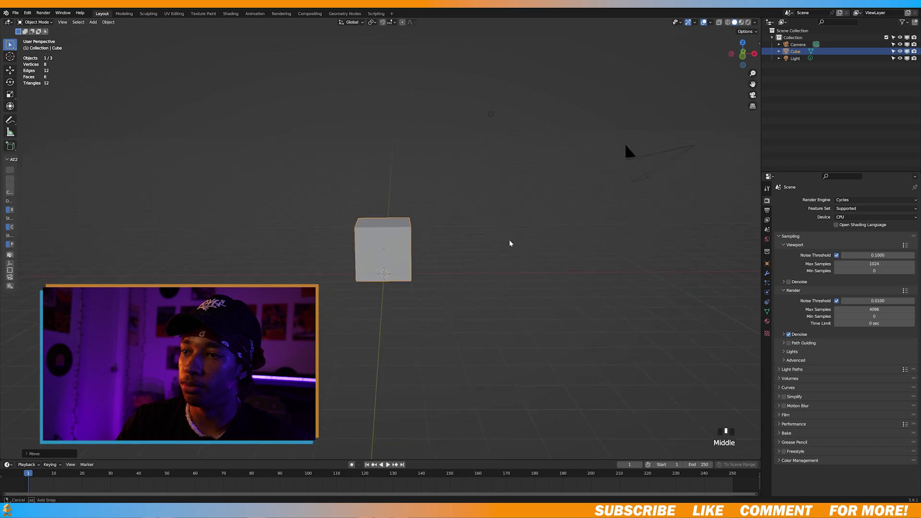
pyautogui.moveTo(509, 243); pyautogui.dragTo(502, 235, button='middle')
pyautogui.press('KP_1')
pyautogui.scroll(5, 359, 322)
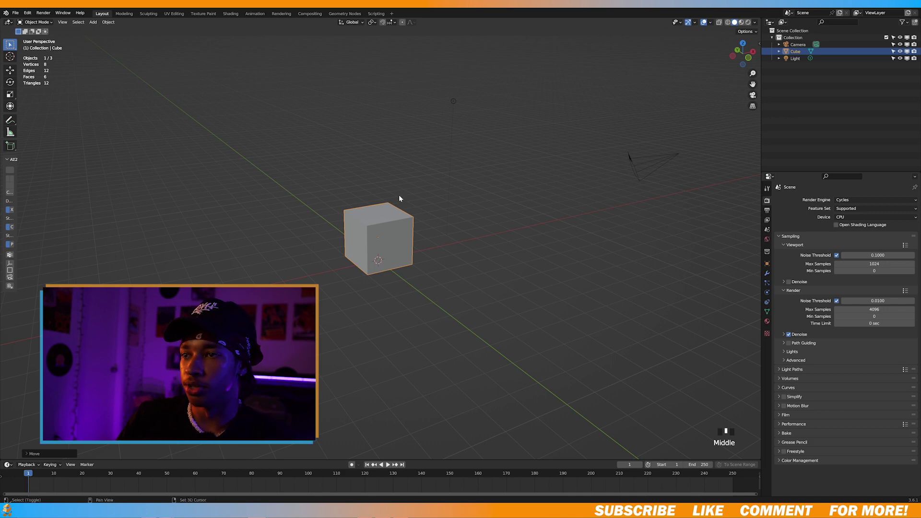
# - Add a monkey mesh and move it up above the cube
pyautogui.hotkey('shift', 'a')
pyautogui.moveTo(399, 197)
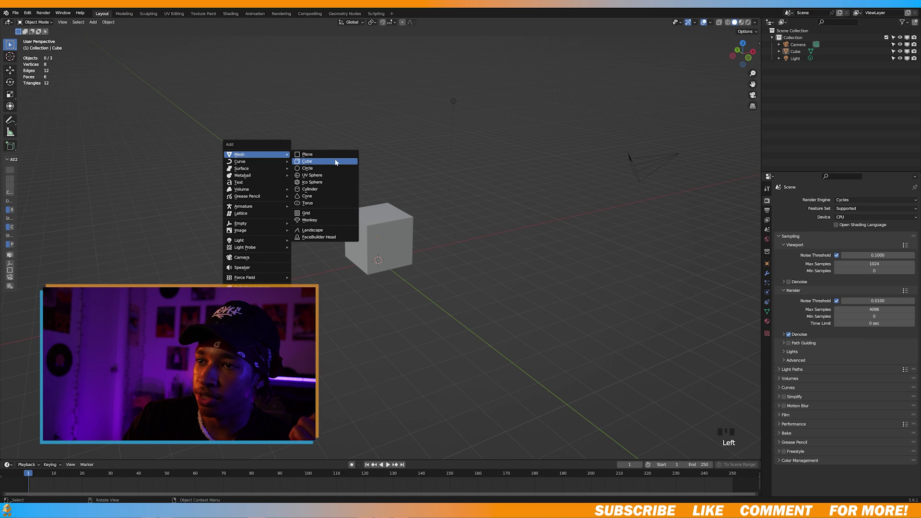
pyautogui.click(326, 222)
pyautogui.press('g')
pyautogui.scroll(5, 367, 246)
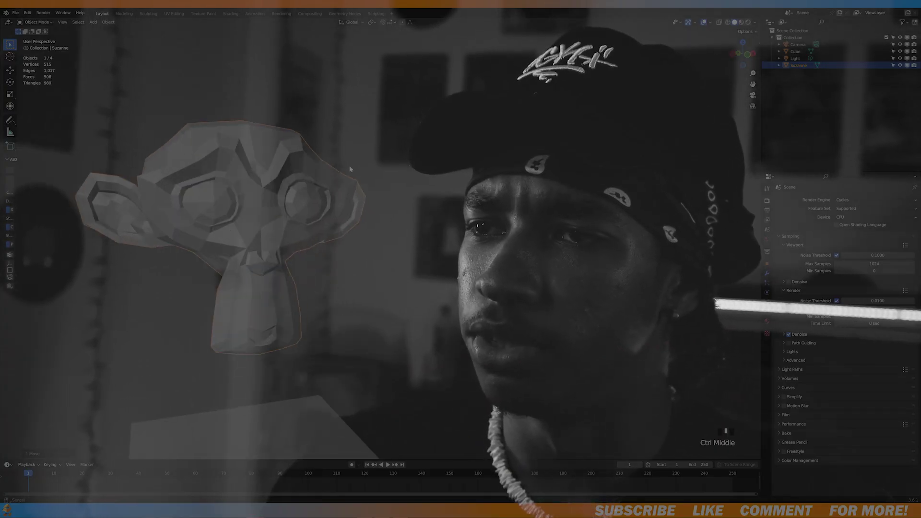
pyautogui.keyDown('shift'); pyautogui.moveTo(367, 246); pyautogui.dragTo(431, 259, button='middle'); pyautogui.keyUp('shift')
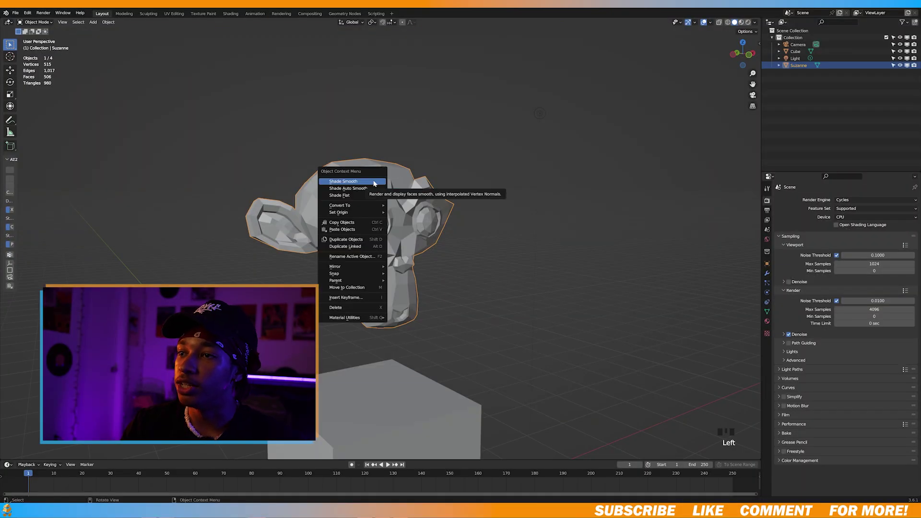
# - Apply smooth shading to the monkey head and delete it from the scene
pyautogui.click(374, 182)
pyautogui.moveTo(384, 221); pyautogui.dragTo(349, 262, button='middle')
pyautogui.scroll(-4, 349, 261)
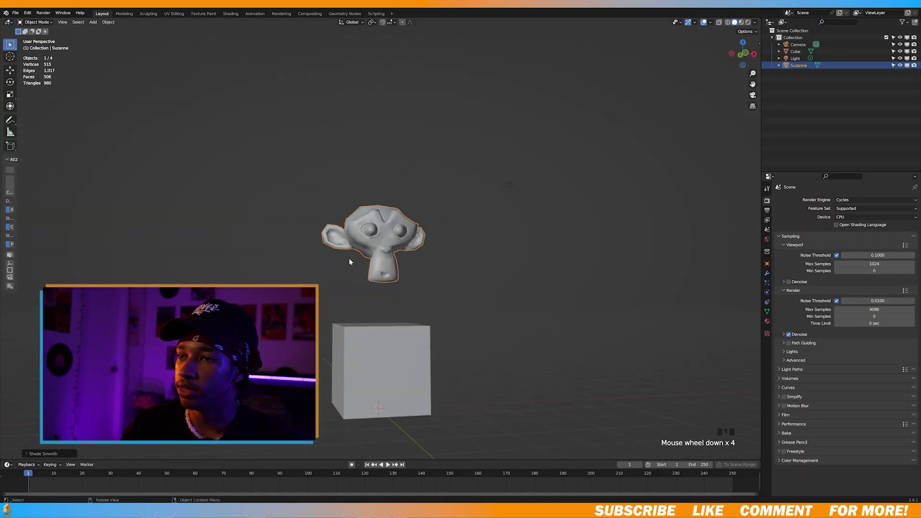
pyautogui.moveTo(418, 311); pyautogui.dragTo(376, 276, button='middle')
pyautogui.press('Delete')
# - Add a large plane as a floor beneath the cube, and switch it into Edit Mode and back to Object Mode
pyautogui.hotkey('shift', 'a')
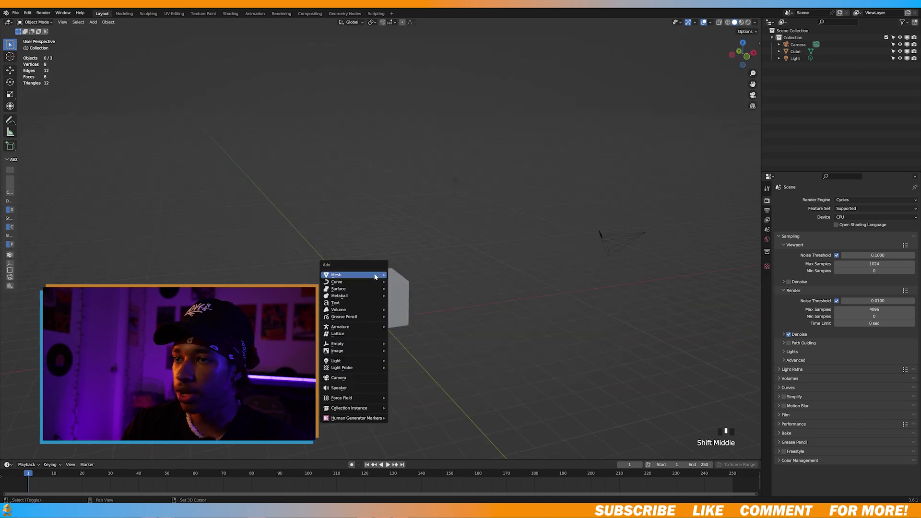
pyautogui.click(403, 275)
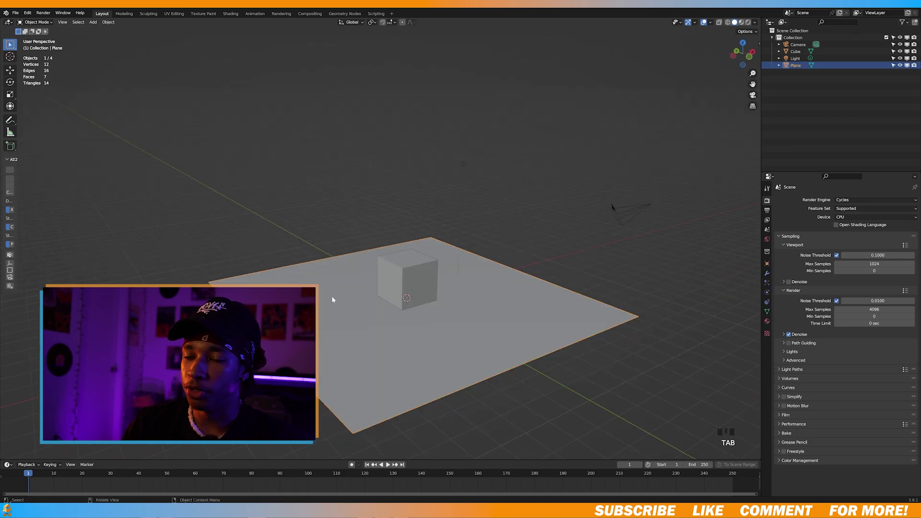
pyautogui.press('Tab')
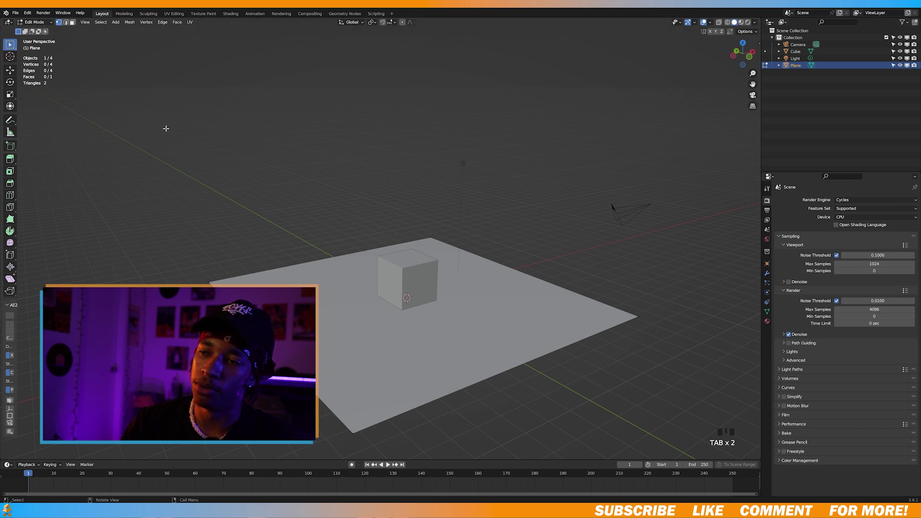
pyautogui.press('Tab')
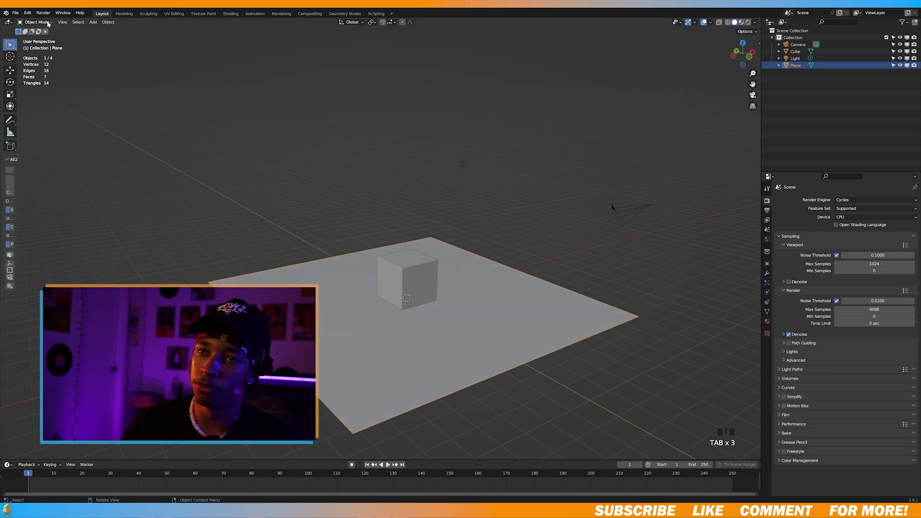
# - Switch the floor plane into Edit Mode with vertex selection active
pyautogui.press('Tab')
pyautogui.press('1')
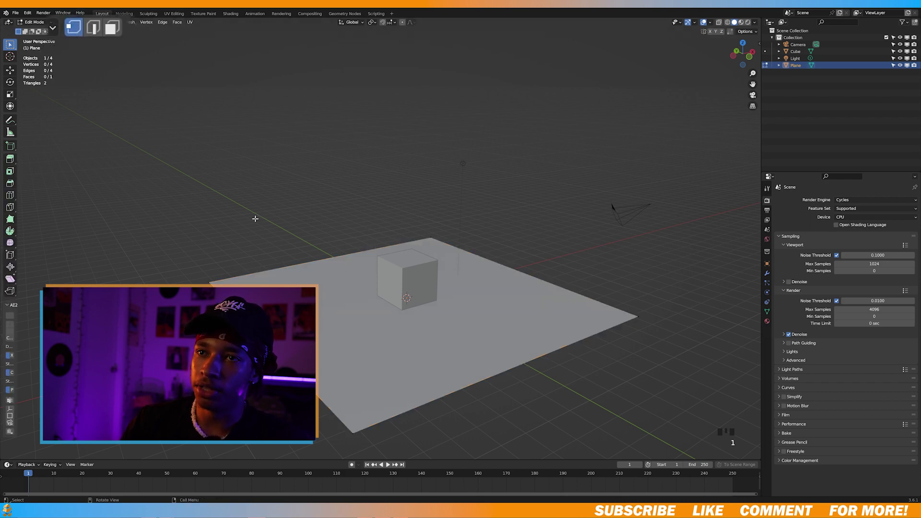
pyautogui.moveTo(254, 219); pyautogui.dragTo(267, 240, button='middle')
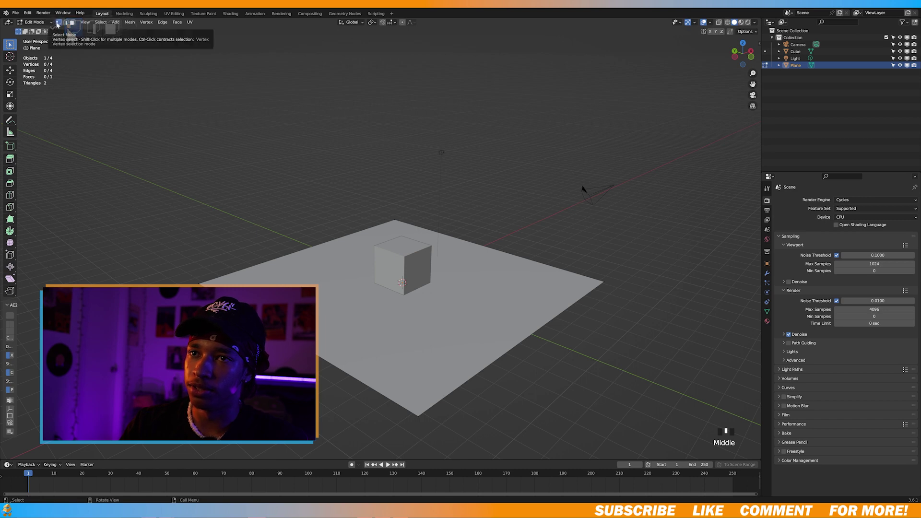
# - Try moving a corner vertex and then an edge of the plane, undoing each change
pyautogui.hotkey('ctrl', 'z')
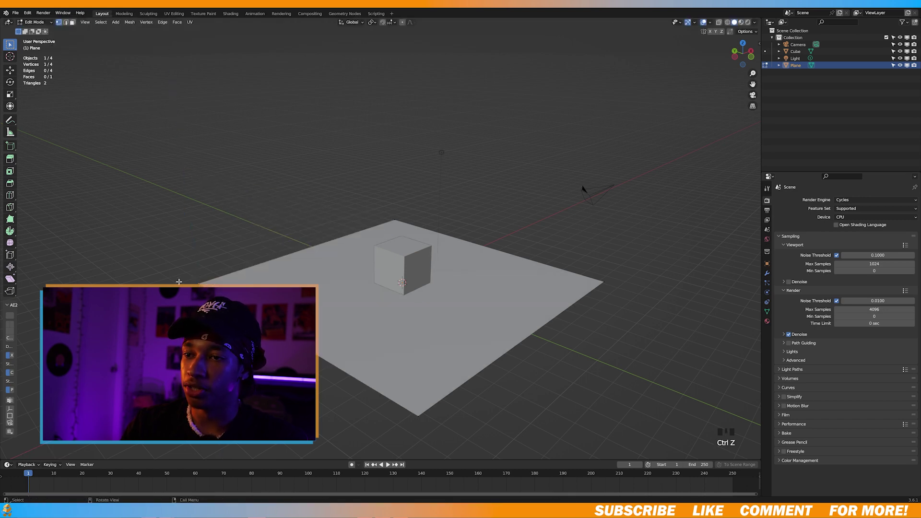
pyautogui.moveTo(192, 307); pyautogui.dragTo(185, 189)
pyautogui.hotkey('ctrl', 'z')
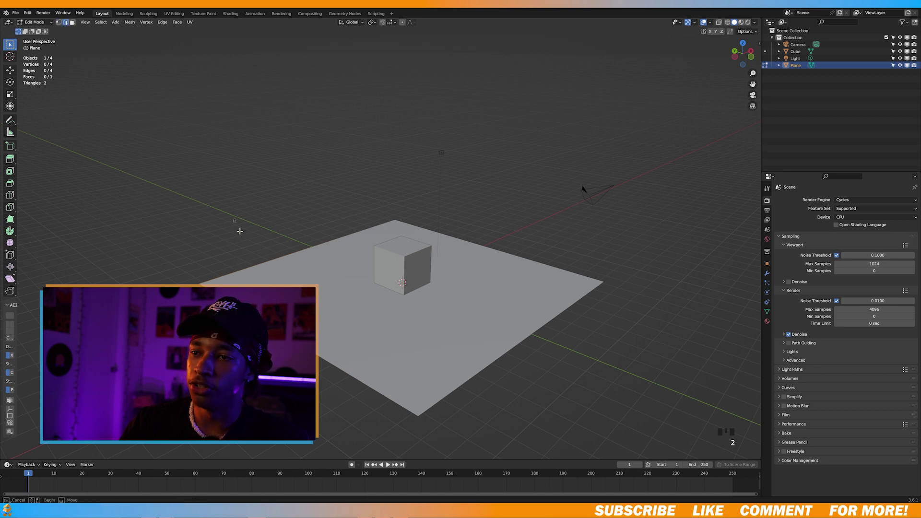
pyautogui.moveTo(239, 231); pyautogui.dragTo(159, 149)
pyautogui.hotkey('ctrl', 'z')
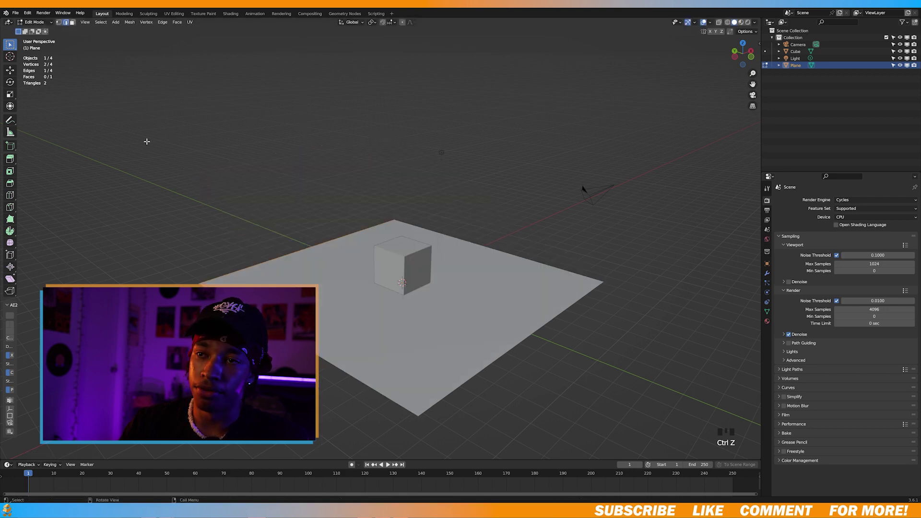
# - Try extruding the plane's whole face upward by about 6.9 m, and undo the extrusion
pyautogui.click(340, 329)
pyautogui.press('e')
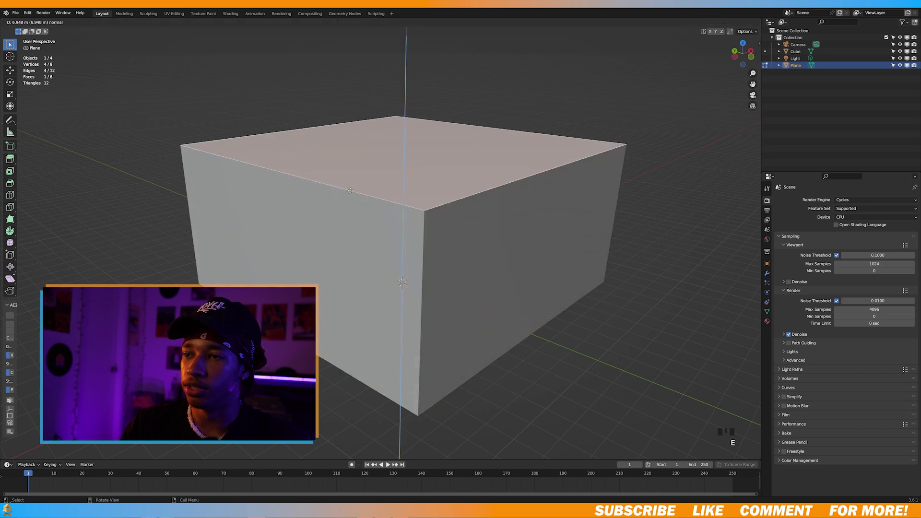
pyautogui.hotkey('ctrl', 'z')
# - Extrude the plane's edge behind the cube straight up along the Z axis to form a tall back wall
pyautogui.press('2')
pyautogui.click(303, 265)
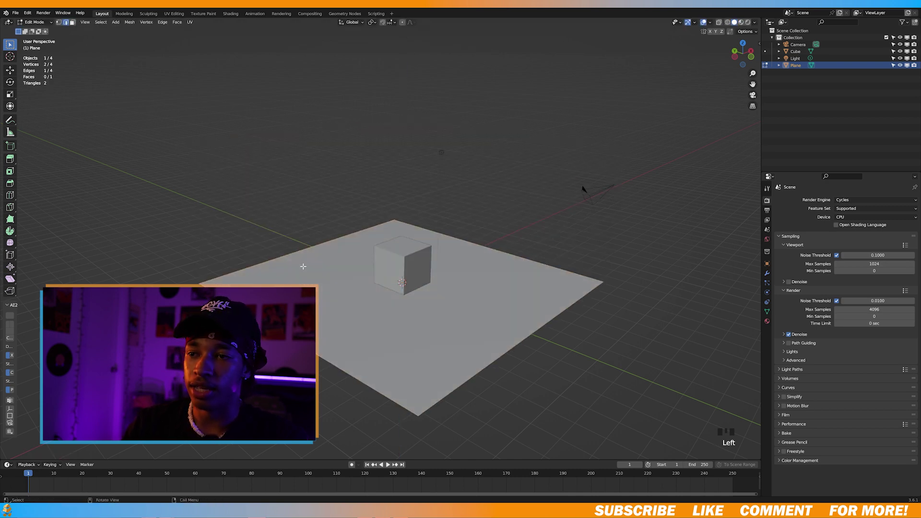
pyautogui.press('e')
pyautogui.press('z')
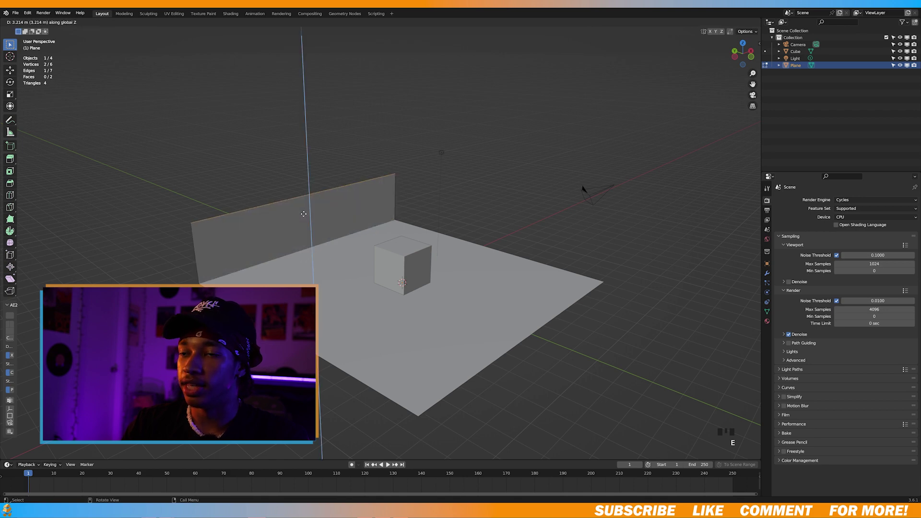
pyautogui.click(295, 107)
# - Bevel the edge where the wall meets the floor into a wide curve with many segments
pyautogui.moveTo(296, 106); pyautogui.dragTo(261, 216, button='middle')
pyautogui.moveTo(260, 215); pyautogui.dragTo(327, 318)
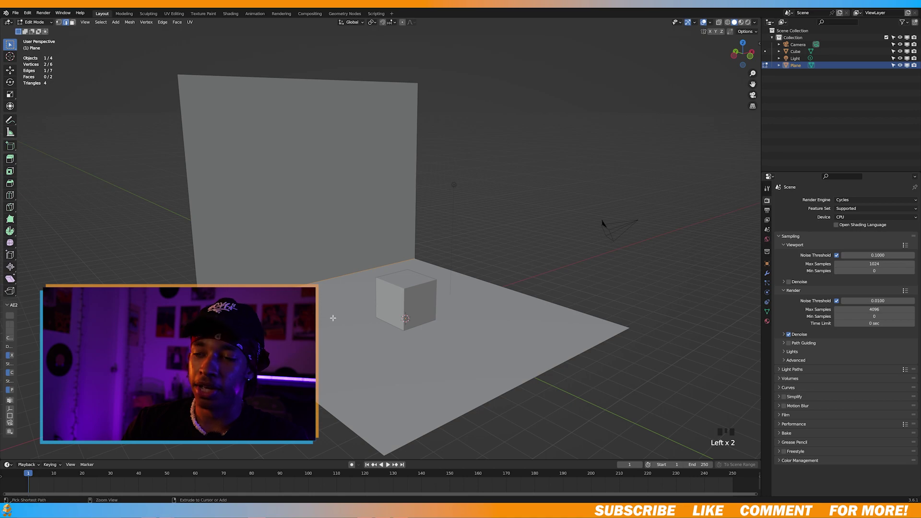
pyautogui.hotkey('ctrl', 'b')
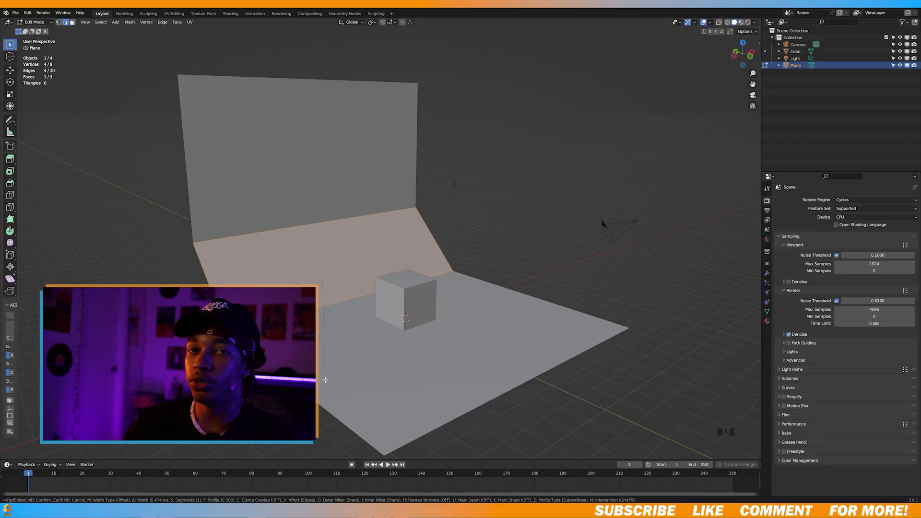
pyautogui.scroll(5, 325, 379)
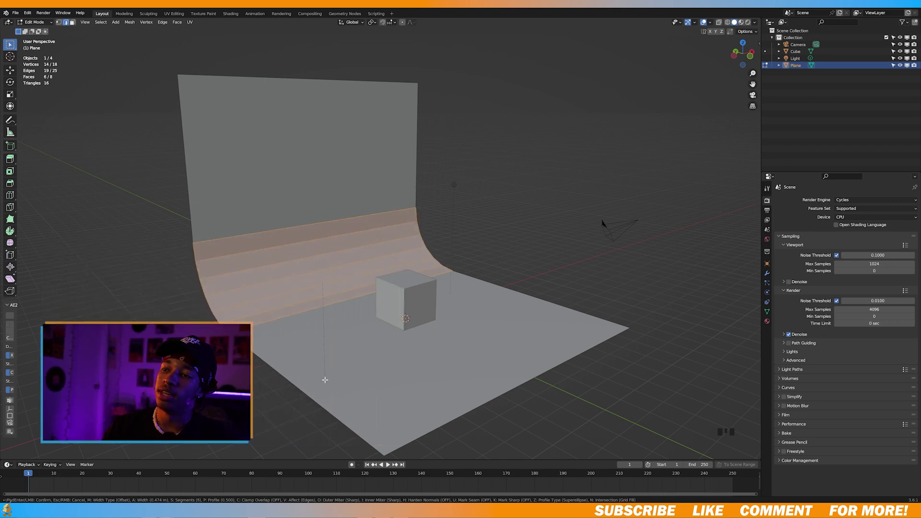
pyautogui.scroll(8, 325, 379)
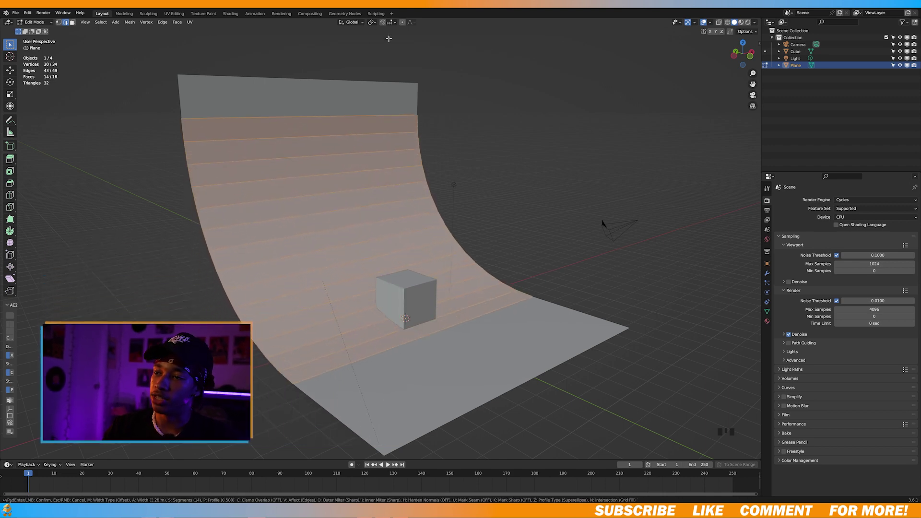
pyautogui.press('Return')
# - Return to Object Mode and apply smooth shading to the curved backdrop
pyautogui.press('Tab')
pyautogui.hotkey('alt', 'a')
pyautogui.moveTo(388, 192); pyautogui.dragTo(259, 220, button='middle')
pyautogui.click(260, 268)
pyautogui.moveTo(260, 268); pyautogui.dragTo(295, 263, button='middle')
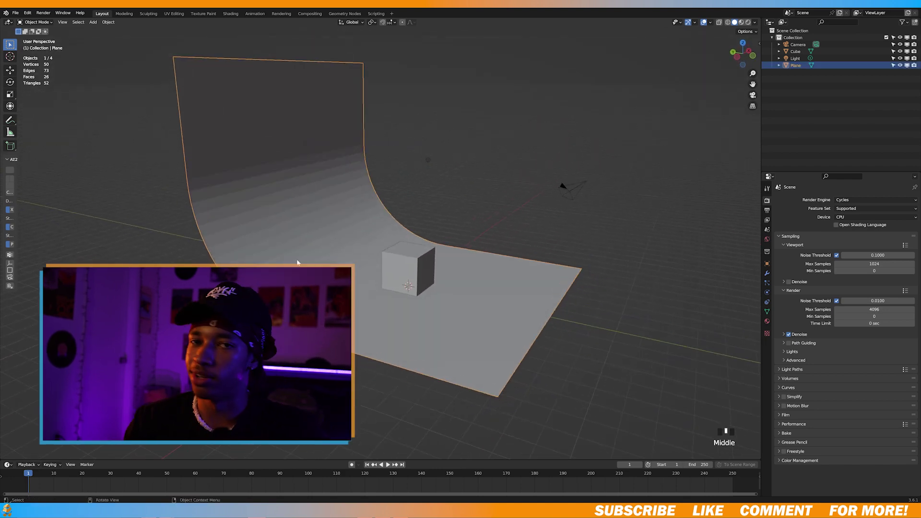
pyautogui.rightClick(319, 192)
pyautogui.click(319, 193)
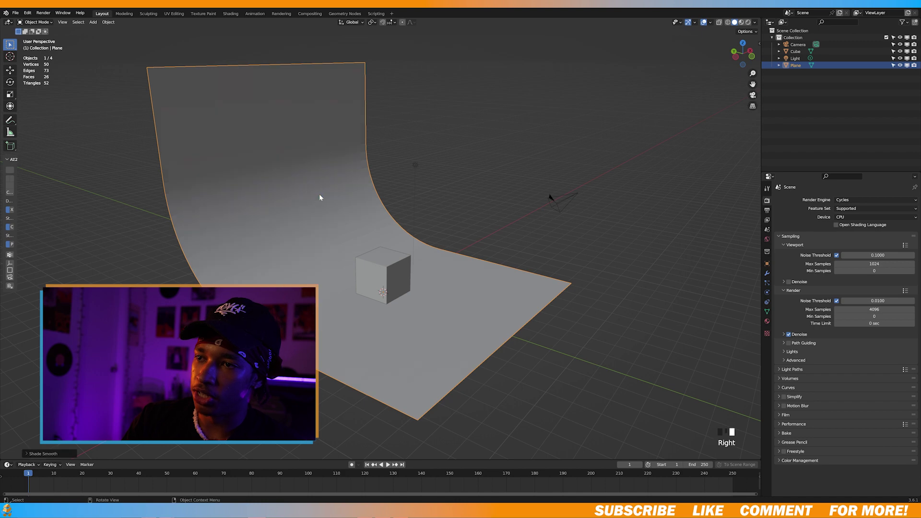
pyautogui.moveTo(319, 194); pyautogui.dragTo(311, 234, button='middle')
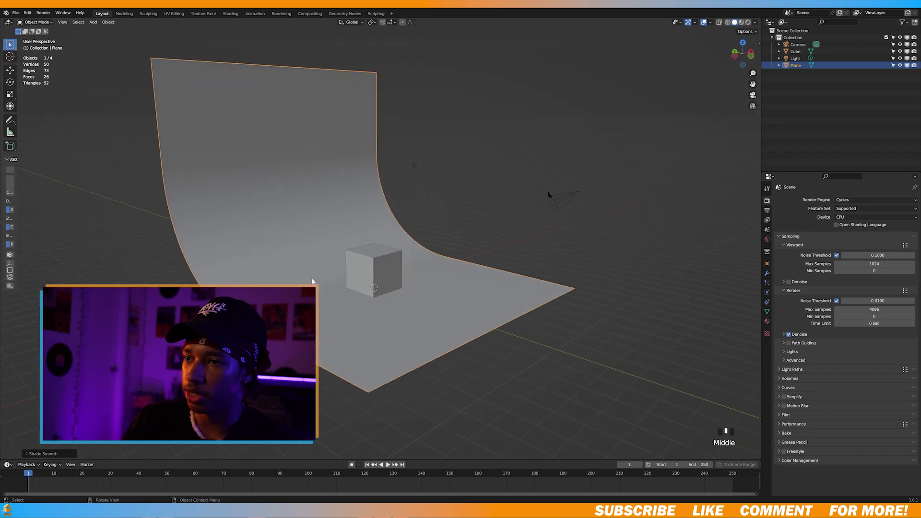
# - Replace the cube on the backdrop with a monkey mesh raised above the floor
pyautogui.moveTo(312, 282); pyautogui.dragTo(388, 275, button='middle')
pyautogui.click(387, 275)
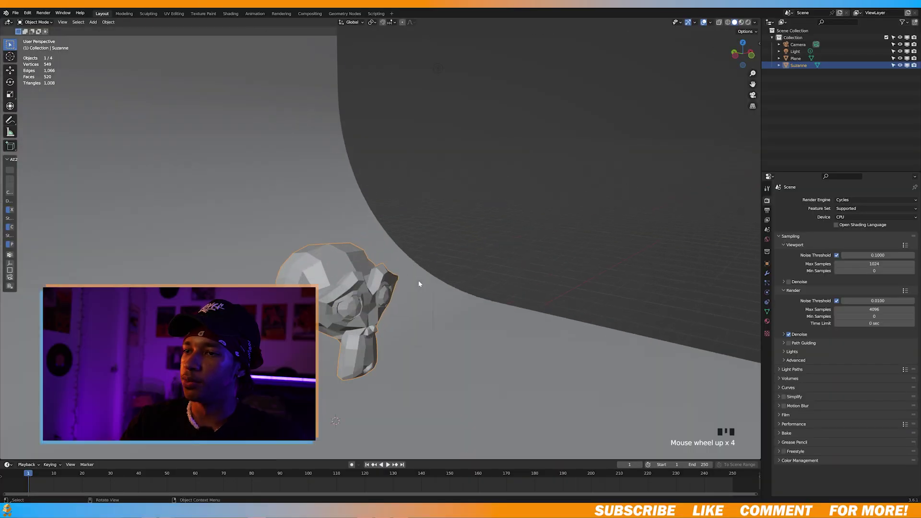
# - Try scaling the monkey head along the X and Z axes, and stretch it along the Y axis
pyautogui.moveTo(418, 280); pyautogui.dragTo(418, 291, button='middle')
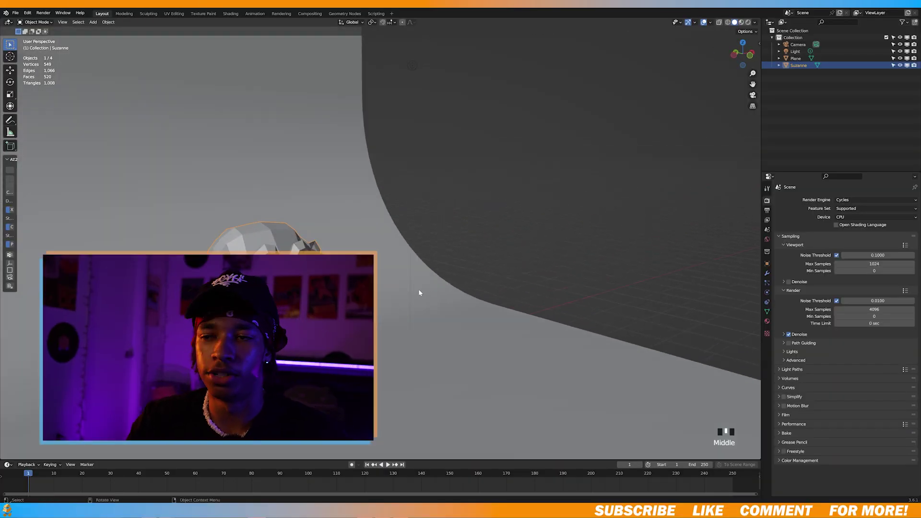
pyautogui.keyDown('shift'); pyautogui.moveTo(419, 292); pyautogui.dragTo(405, 250, button='middle'); pyautogui.keyUp('shift')
pyautogui.press('s')
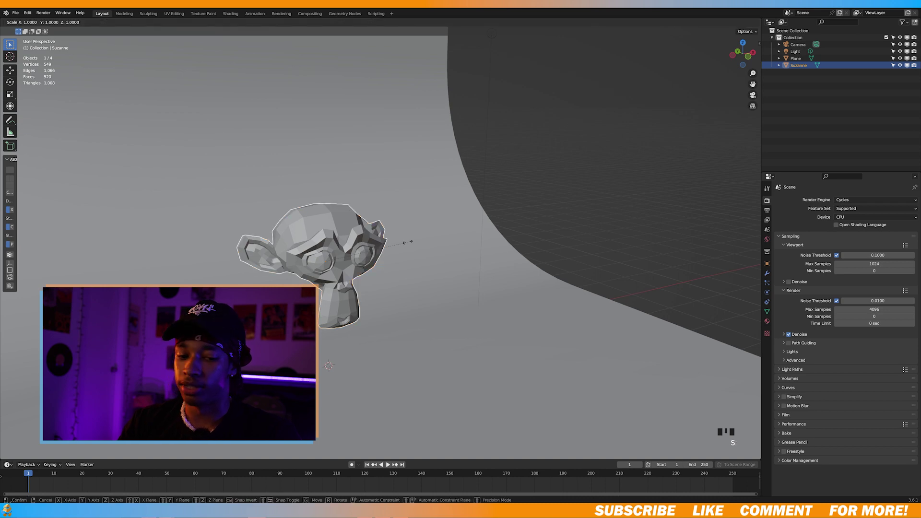
pyautogui.press('x')
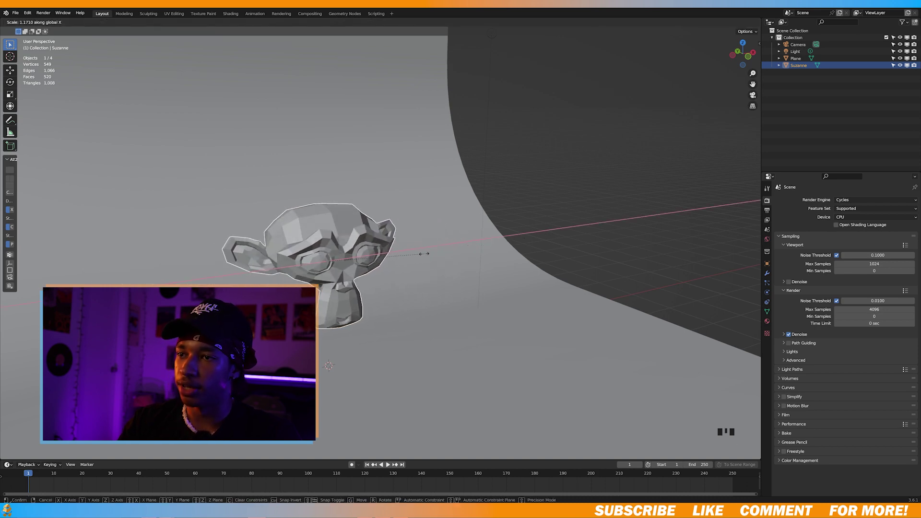
pyautogui.press('z')
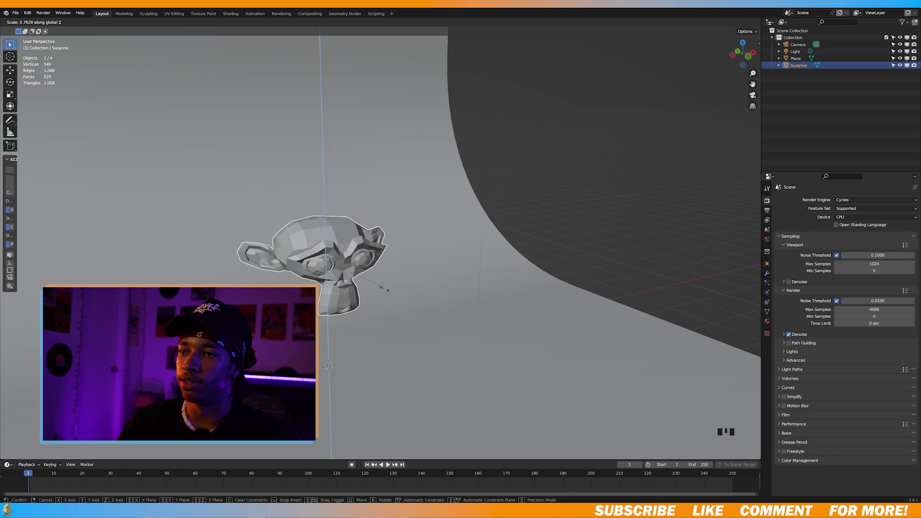
pyautogui.press('y')
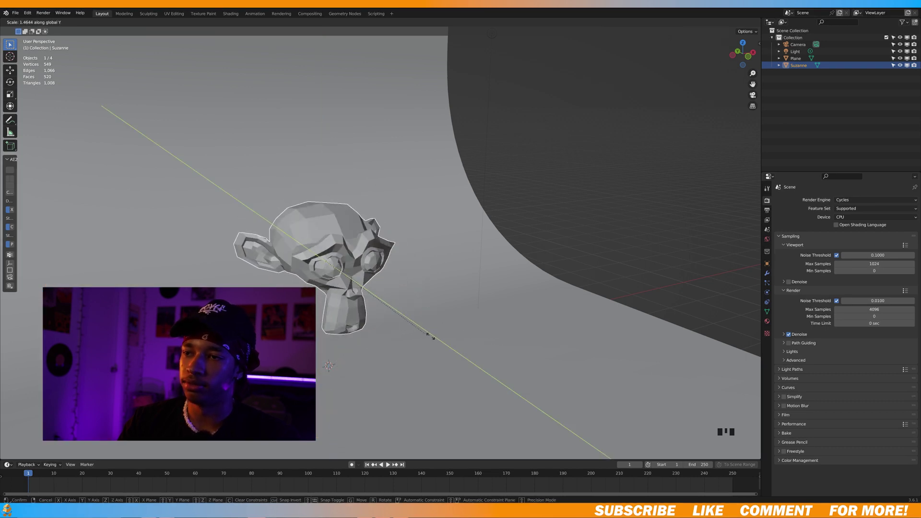
pyautogui.click(453, 352)
# - Lower the monkey head along the Z axis in front view until its chin touches the floor
pyautogui.moveTo(453, 353); pyautogui.dragTo(560, 271, button='middle')
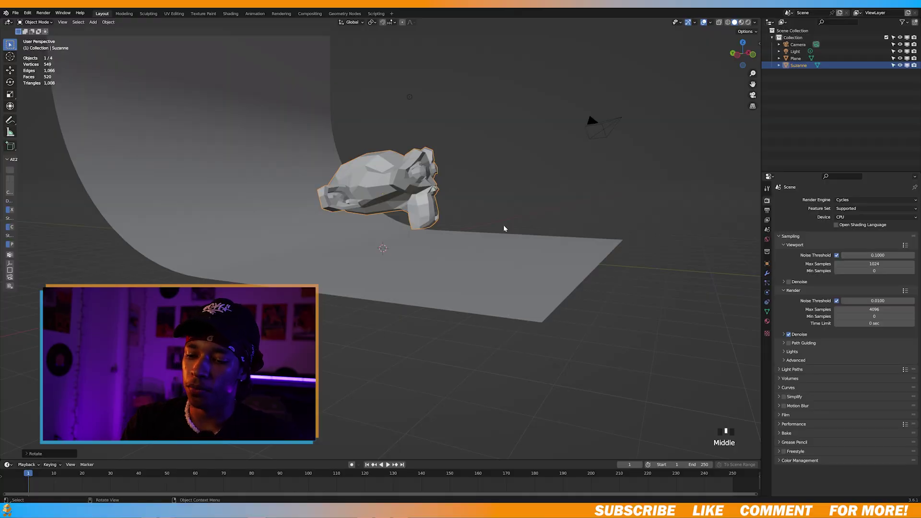
pyautogui.press('KP_0')
pyautogui.press('KP_1')
pyautogui.scroll(6, 360, 261)
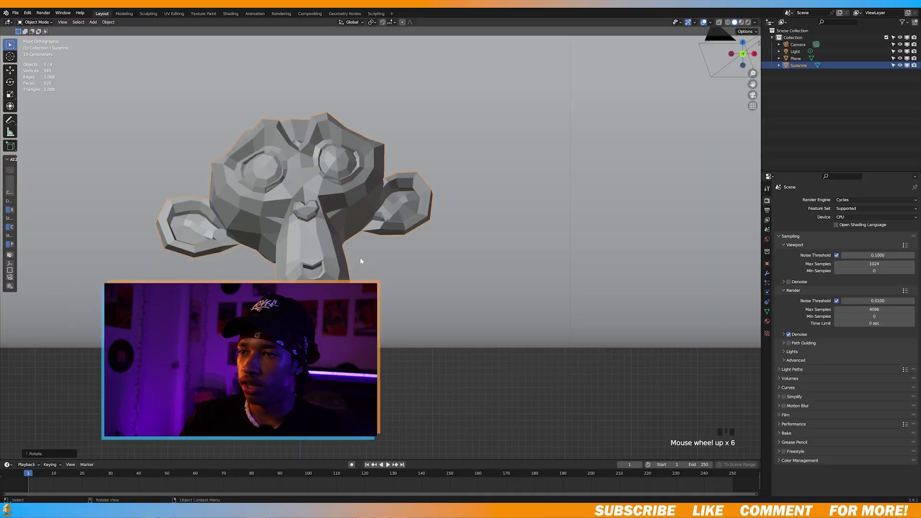
pyautogui.keyDown('shift'); pyautogui.moveTo(360, 260); pyautogui.dragTo(339, 263, button='middle'); pyautogui.keyUp('shift')
pyautogui.press('g')
pyautogui.press('z')
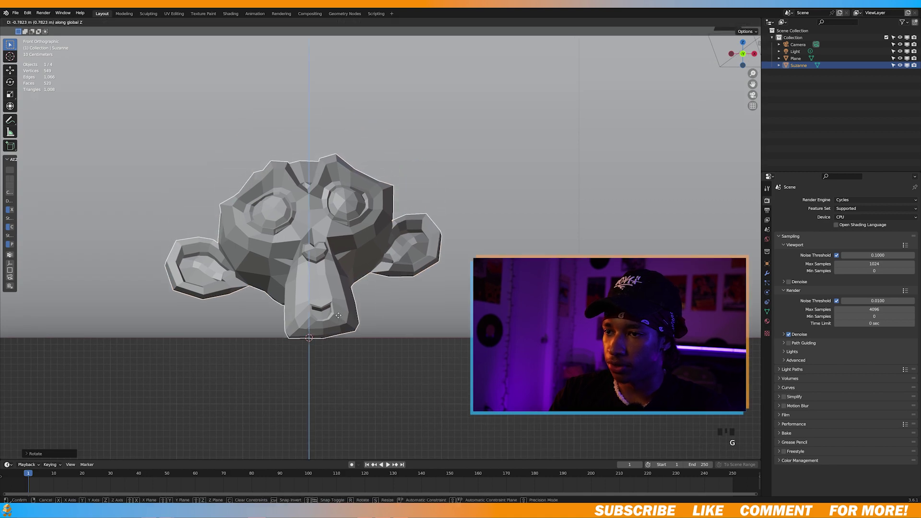
pyautogui.click(322, 302)
# - Rotate and lower the monkey head in side view so its chin and the back of its head rest on the floor
pyautogui.press('KP_3')
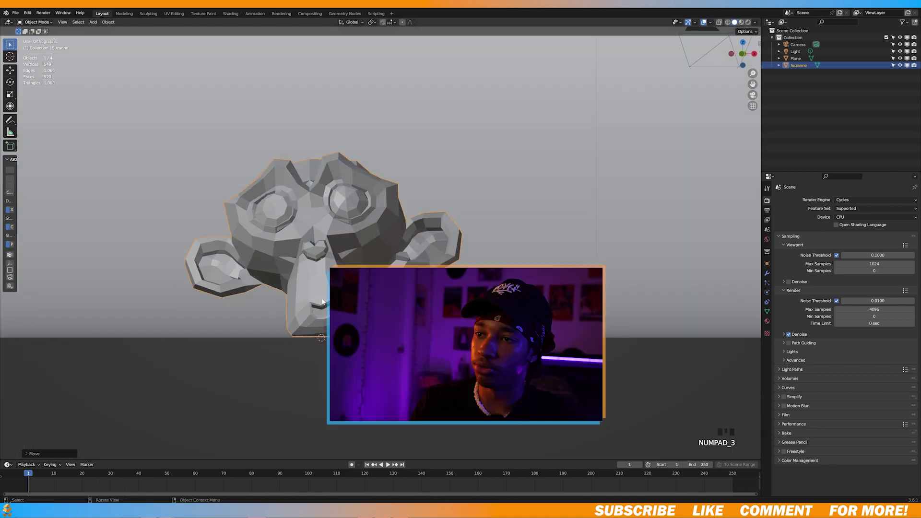
pyautogui.moveTo(664, 271); pyautogui.dragTo(655, 272, button='middle')
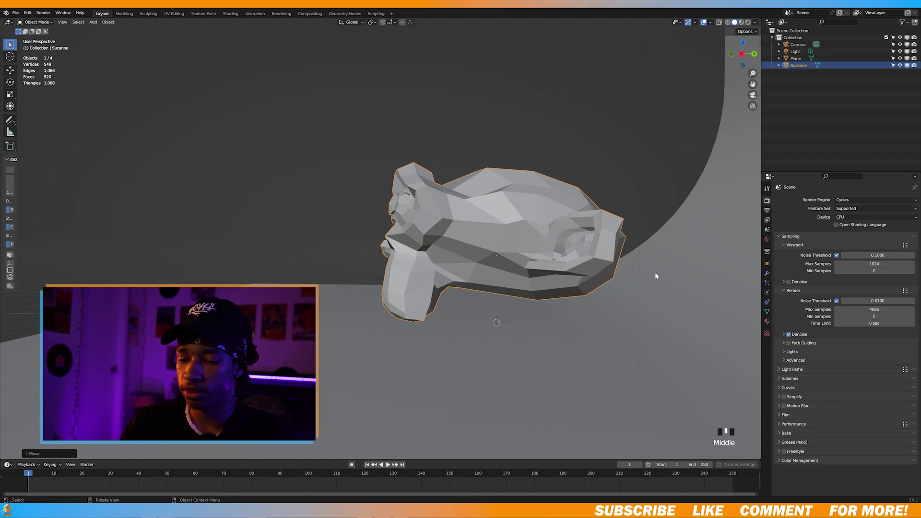
pyautogui.press('KP_3')
pyautogui.press('g')
pyautogui.press('z')
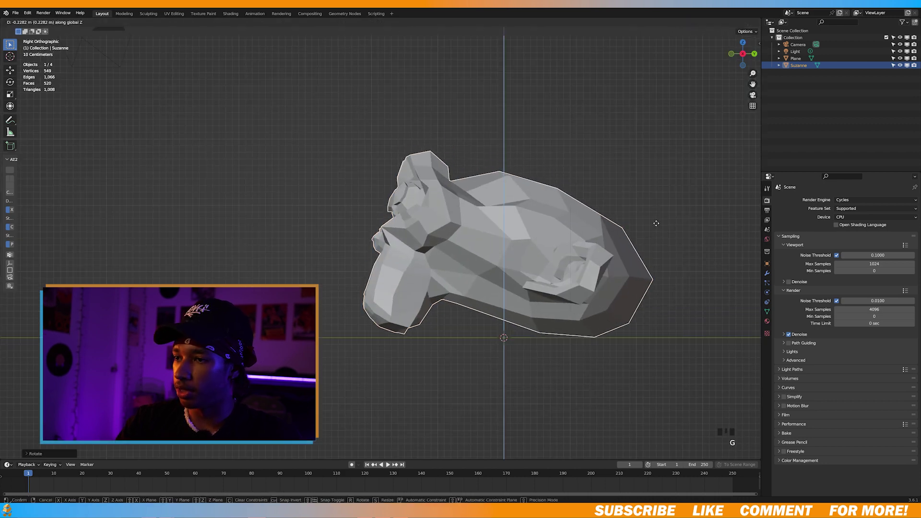
pyautogui.press('r')
pyautogui.click(654, 222)
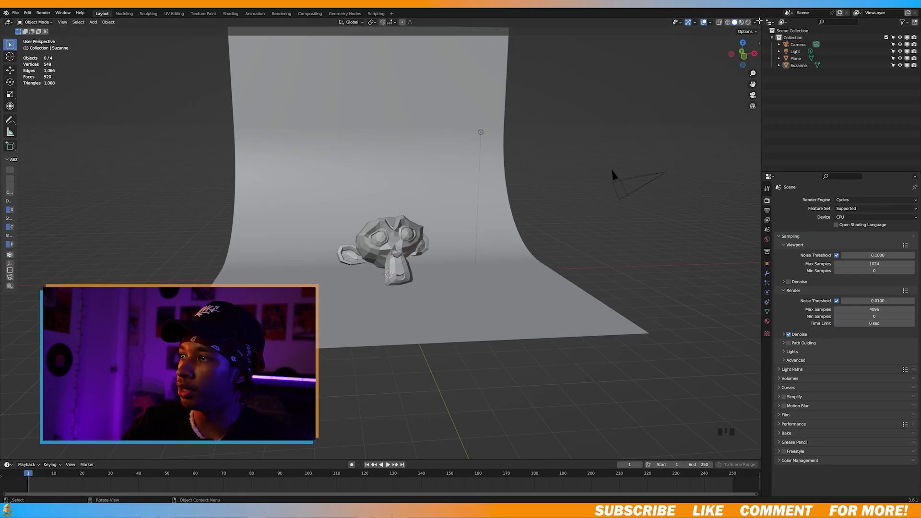
# - Split the viewport into two, show the camera view without the toolbar in the new one, and select the camera
pyautogui.moveTo(759, 21); pyautogui.dragTo(528, 150)
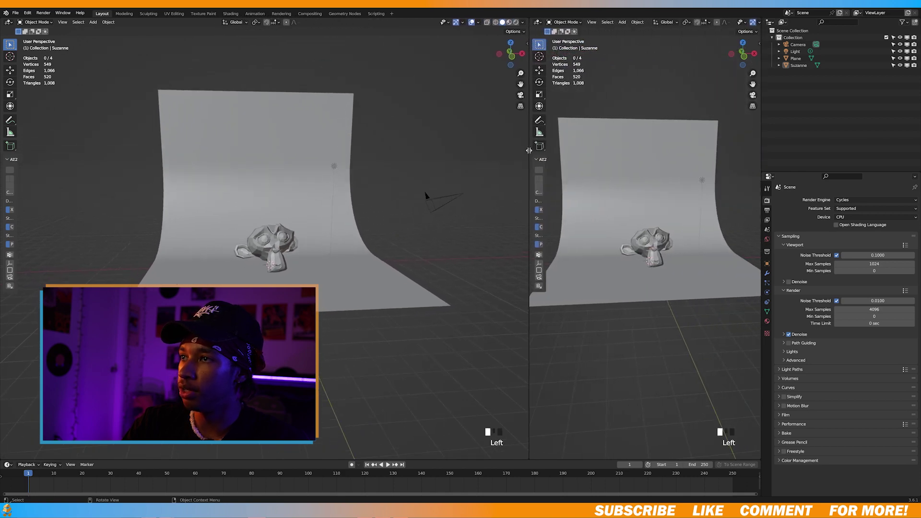
pyautogui.press('t')
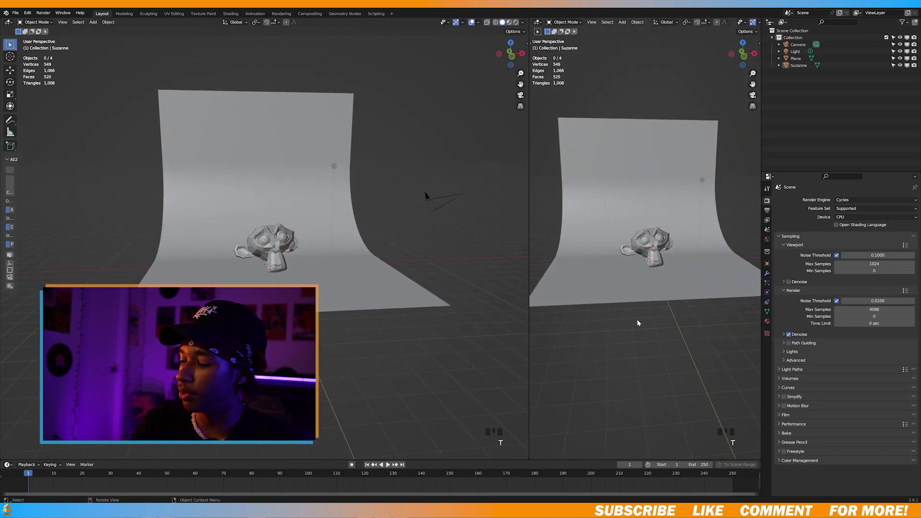
pyautogui.press('KP_0')
pyautogui.click(677, 183)
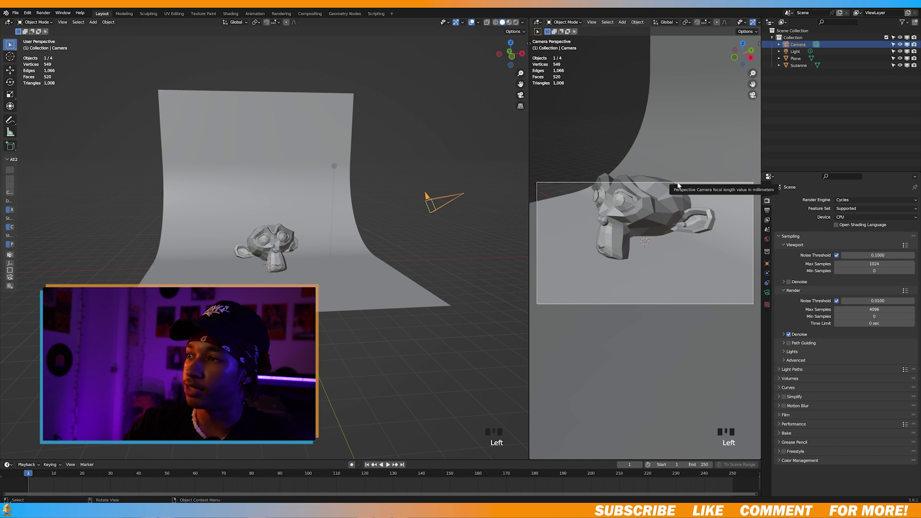
# - Lock the camera to the view and reframe it to face the monkey head from the front
pyautogui.press('n')
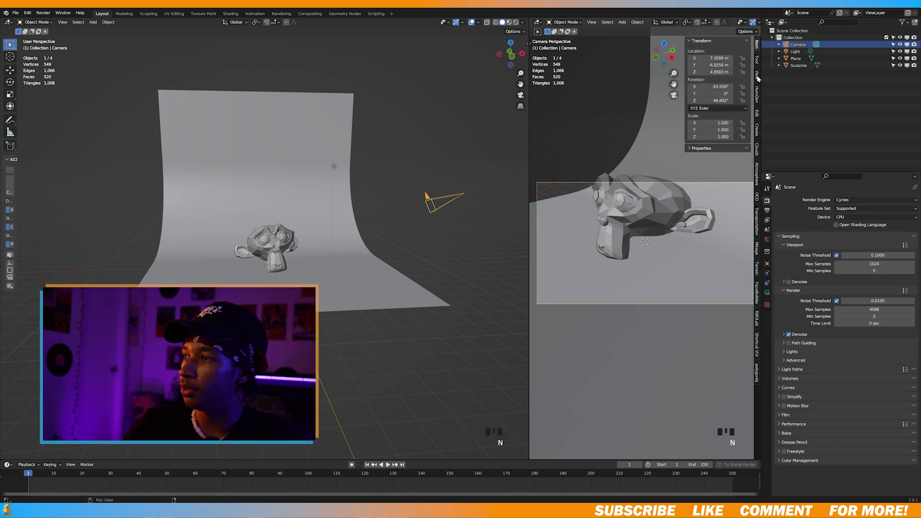
pyautogui.click(757, 77)
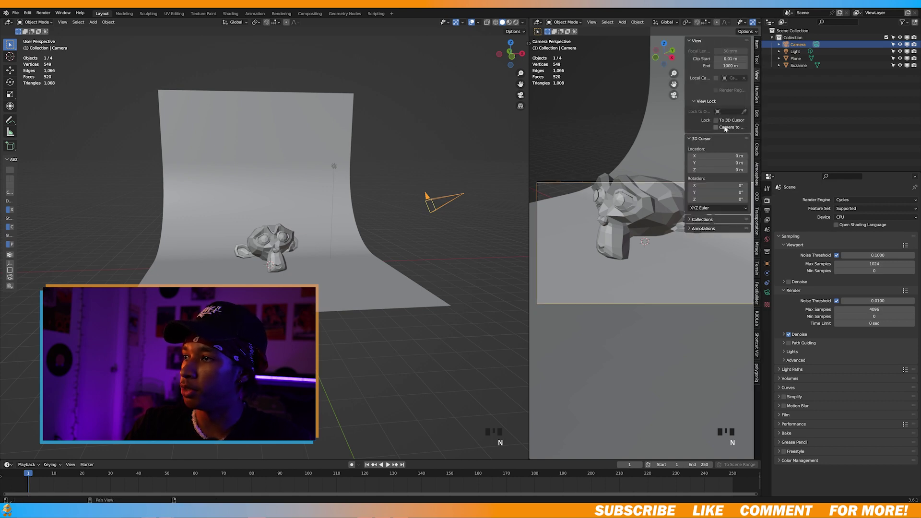
pyautogui.press('n')
pyautogui.moveTo(691, 250); pyautogui.dragTo(668, 225, button='middle')
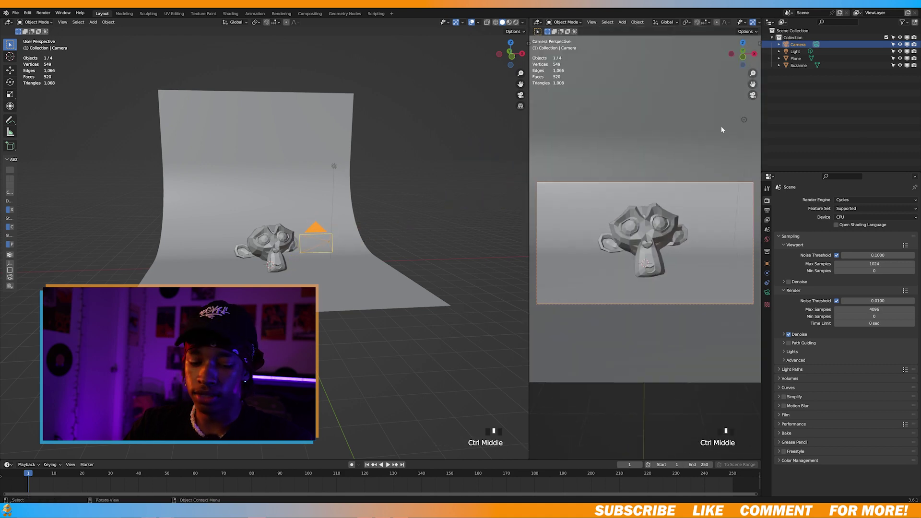
# - Unlock the camera from the view, orbit to check that it stays in place, and return to the camera view
pyautogui.press('n')
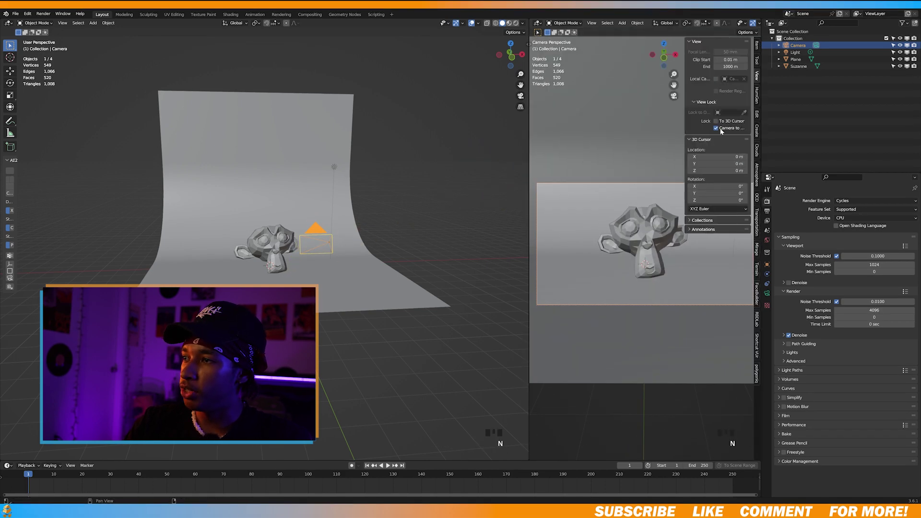
pyautogui.press('n')
pyautogui.moveTo(681, 158); pyautogui.dragTo(645, 189, button='middle')
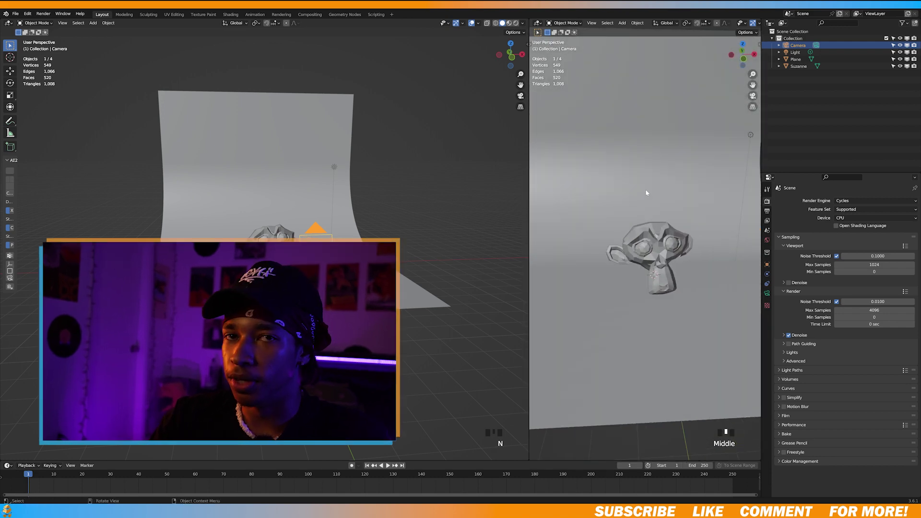
pyautogui.press('KP_0')
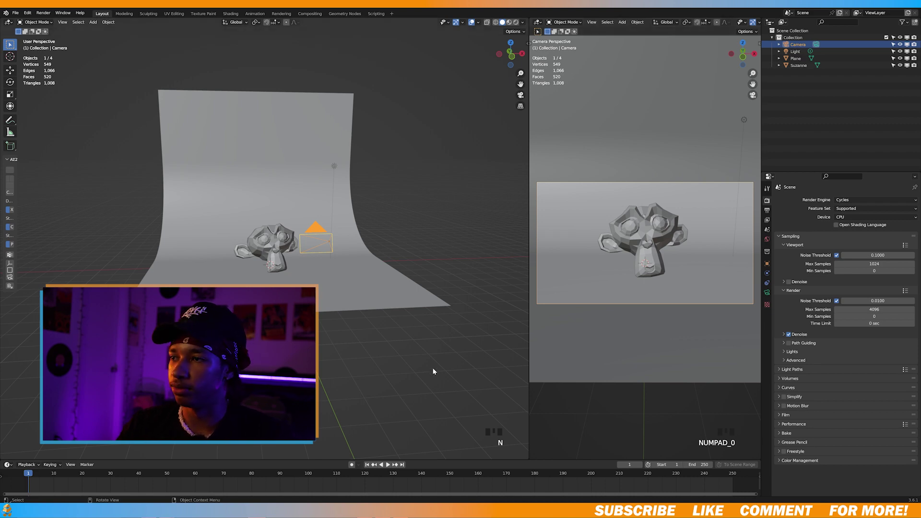
# - Select the monkey head and apply Shade Smooth to it
pyautogui.click(455, 348)
pyautogui.click(266, 247)
pyautogui.scroll(8, 266, 247)
pyautogui.rightClick(310, 254)
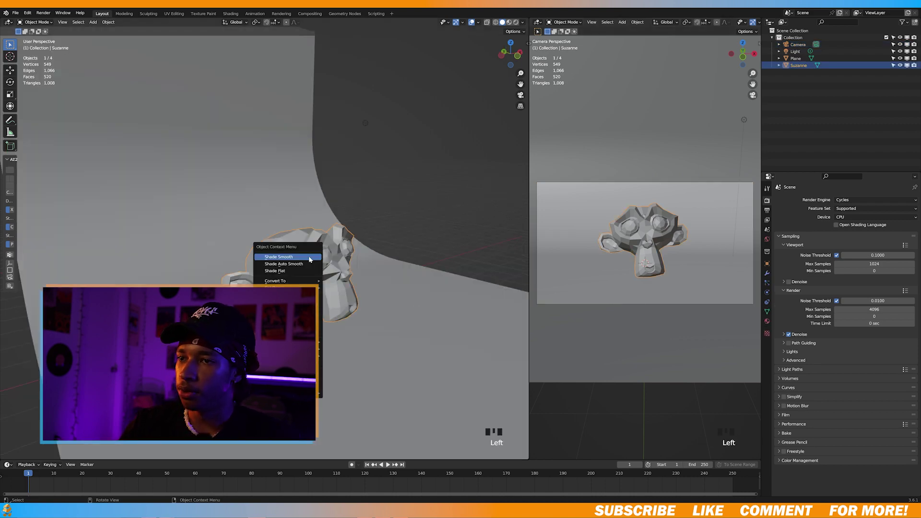
pyautogui.click(309, 257)
pyautogui.moveTo(341, 331); pyautogui.dragTo(384, 326, button='middle')
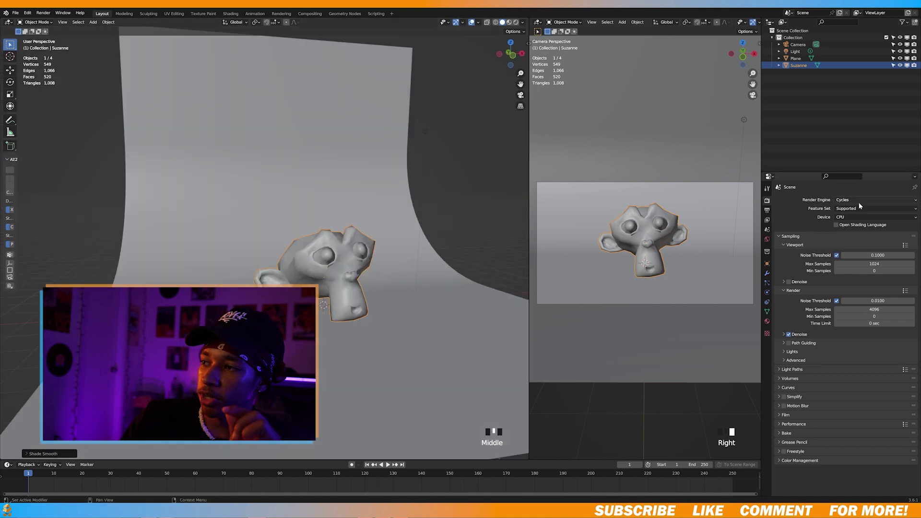
# - Try the Eevee render engine and switch the scene back to Cycles
pyautogui.click(858, 200)
pyautogui.click(846, 209)
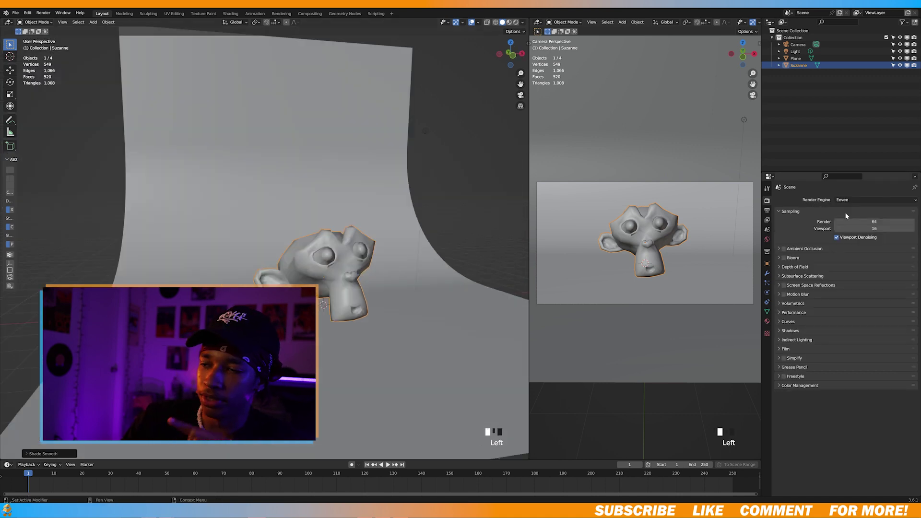
pyautogui.click(848, 199)
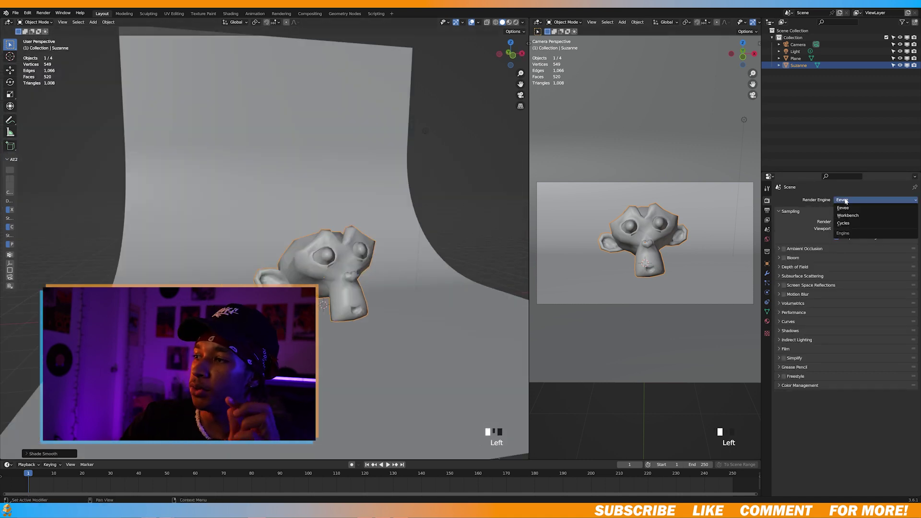
pyautogui.click(846, 225)
pyautogui.click(851, 216)
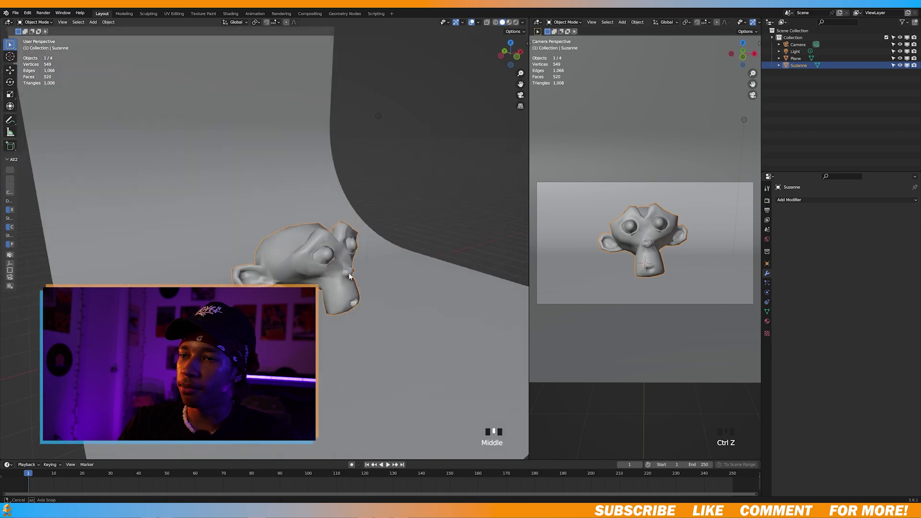
# - Add a Subdivision Surface modifier to the monkey head with viewport level 3 and render level 5, and apply it
pyautogui.moveTo(365, 297); pyautogui.dragTo(378, 257, button='middle')
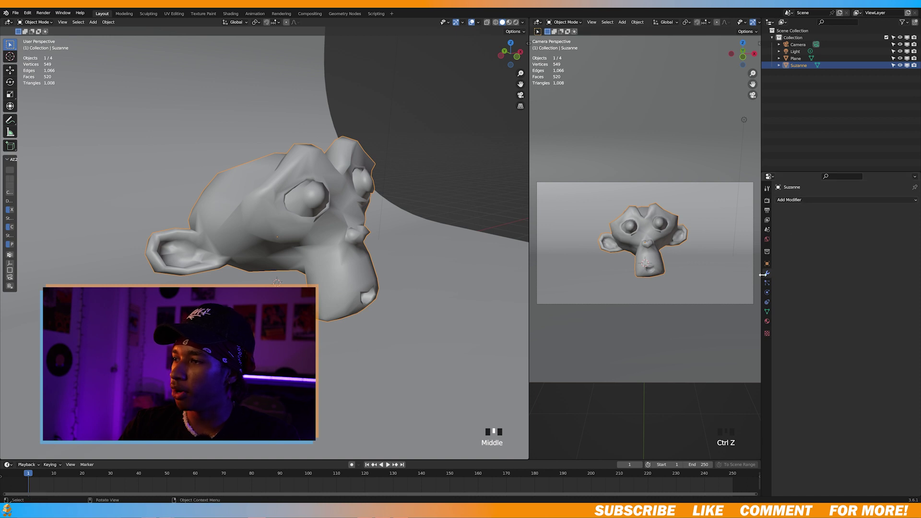
pyautogui.click(816, 201)
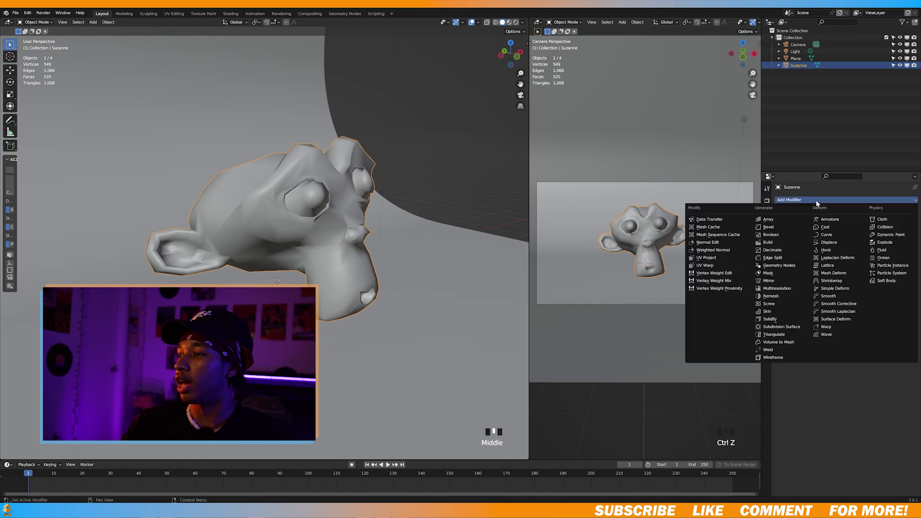
pyautogui.click(782, 326)
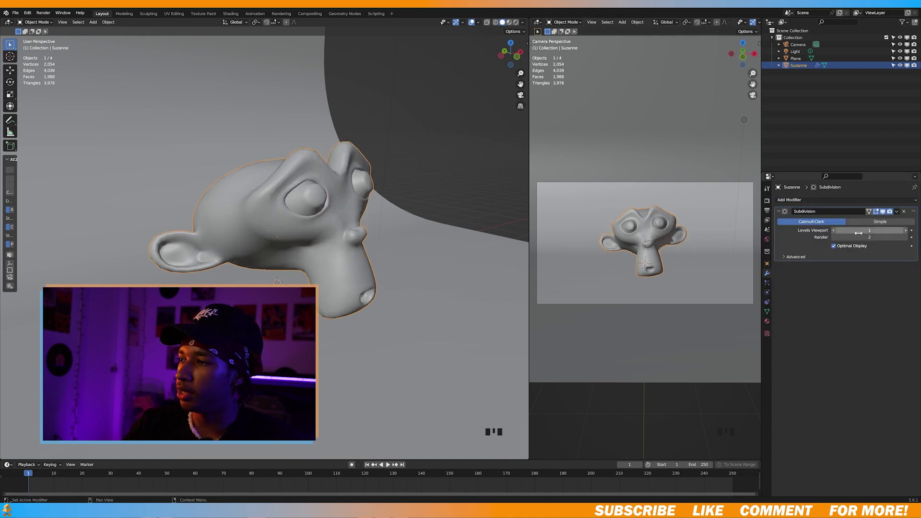
pyautogui.doubleClick(905, 231)
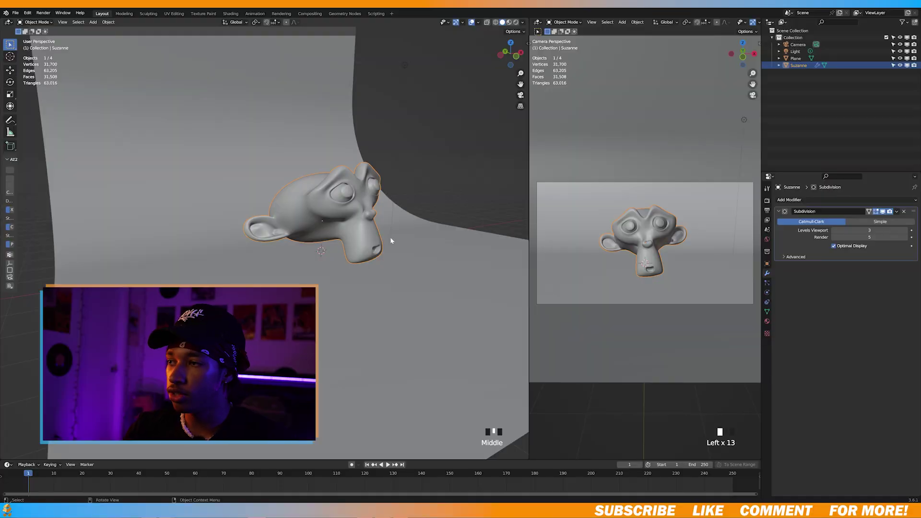
pyautogui.moveTo(402, 241); pyautogui.dragTo(240, 198, button='middle')
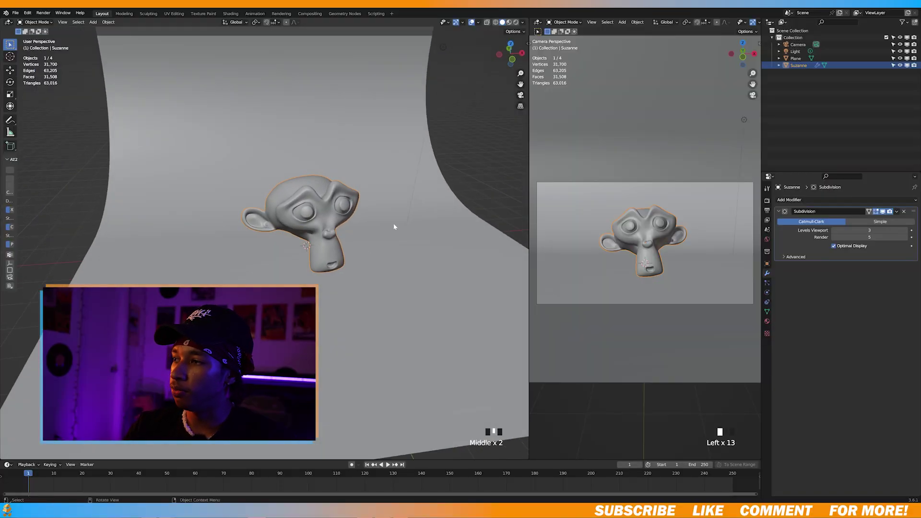
pyautogui.click(896, 212)
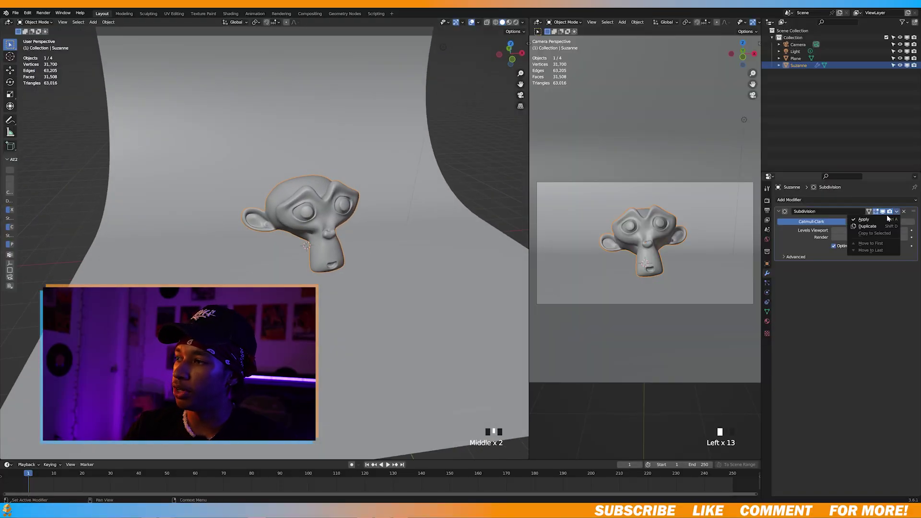
pyautogui.click(862, 219)
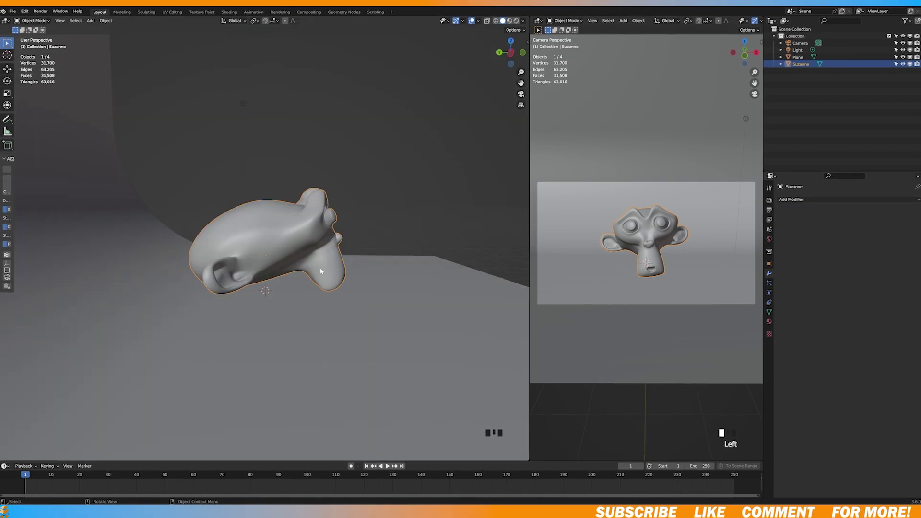
# - Scale the monkey head along the Y axis and turn it so it faces slightly to one side of the camera
pyautogui.press('s')
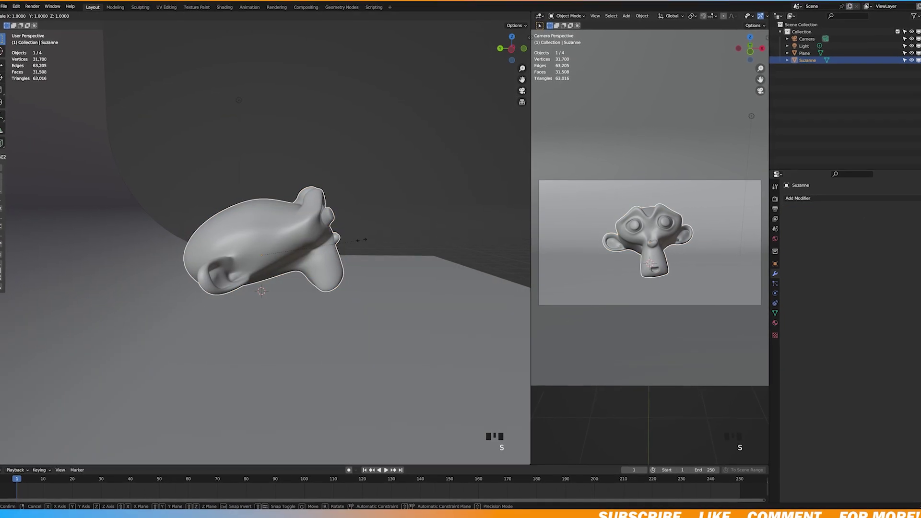
pyautogui.press('y')
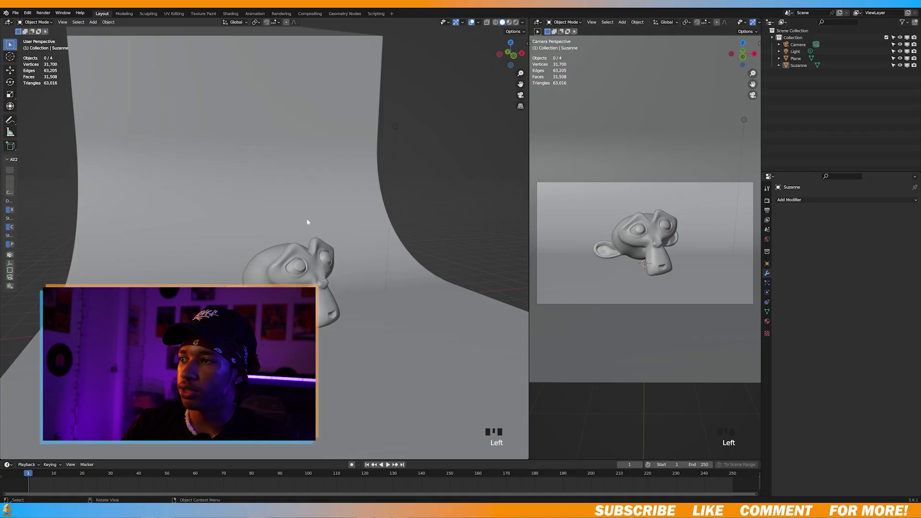
# - Change the scene's point light to a Spot light and display the camera view with Rendered shading
pyautogui.keyDown('shift'); pyautogui.moveTo(307, 221); pyautogui.dragTo(331, 181, button='middle'); pyautogui.keyUp('shift')
pyautogui.scroll(-3, 312, 231)
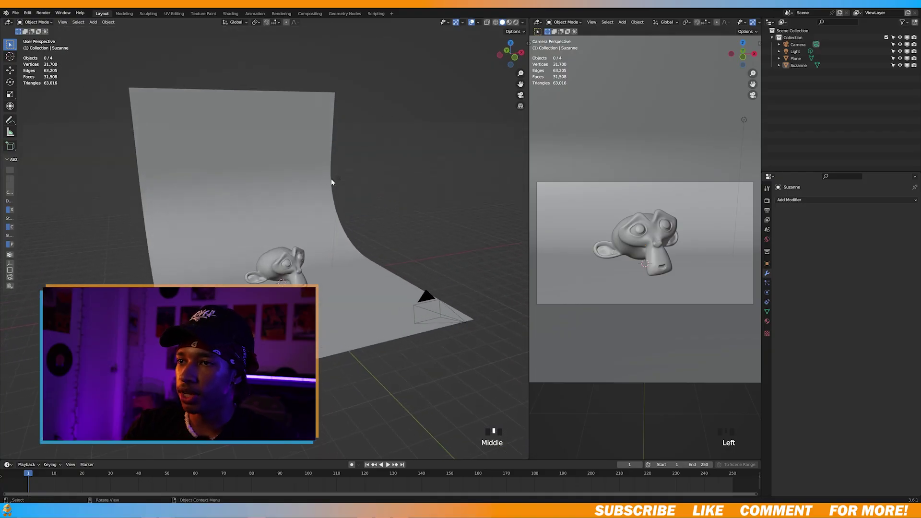
pyautogui.click(338, 179)
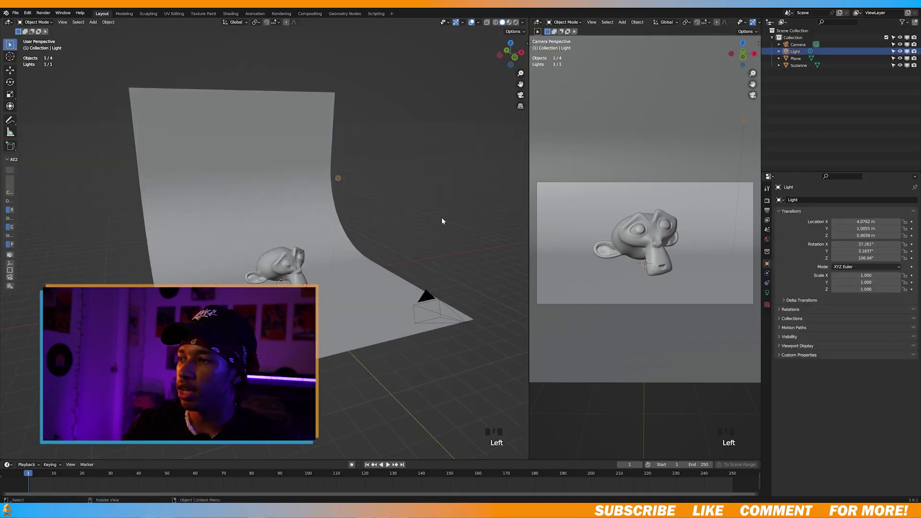
pyautogui.click(766, 293)
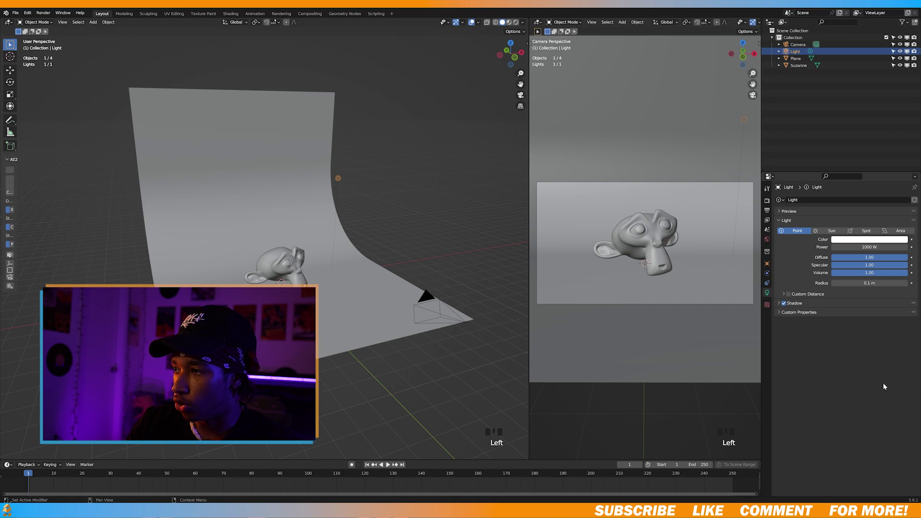
pyautogui.click(866, 231)
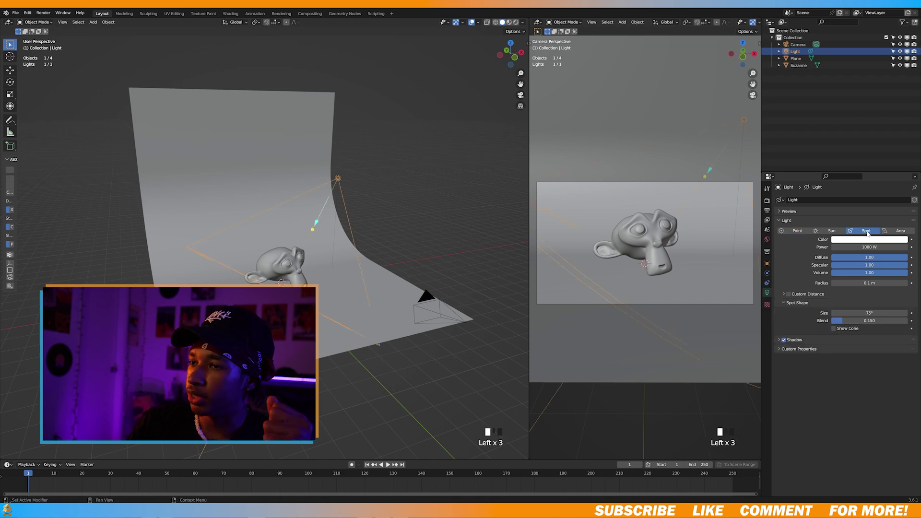
pyautogui.click(590, 279)
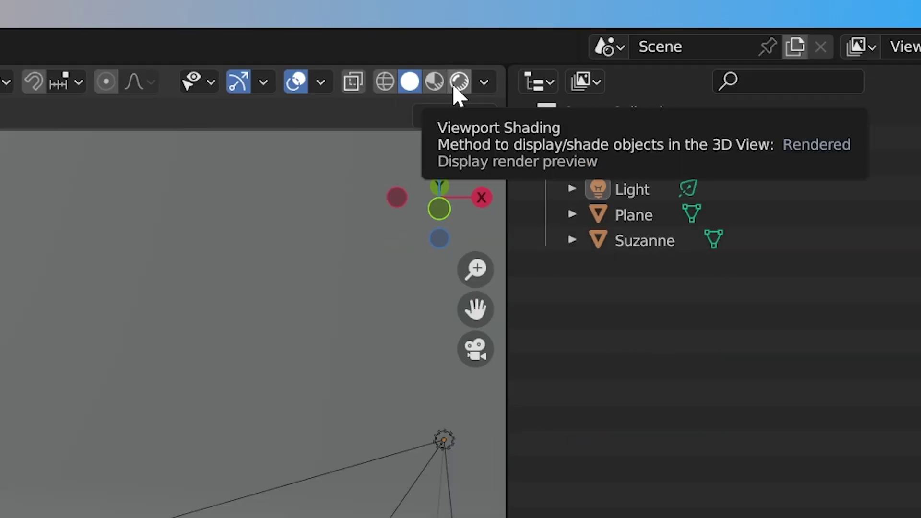
pyautogui.click(458, 83)
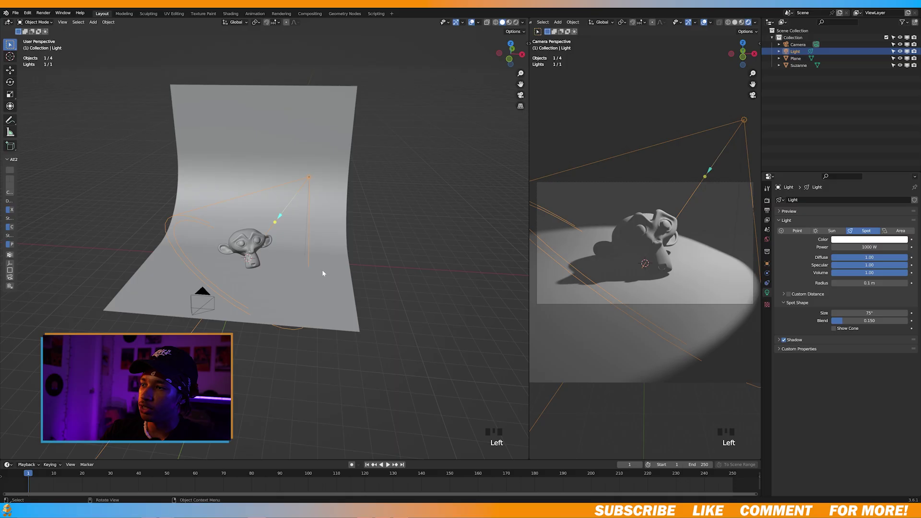
# - Move the spot light along the Y axis toward the camera and rotate it around Z to aim at the monkey head
pyautogui.press('g')
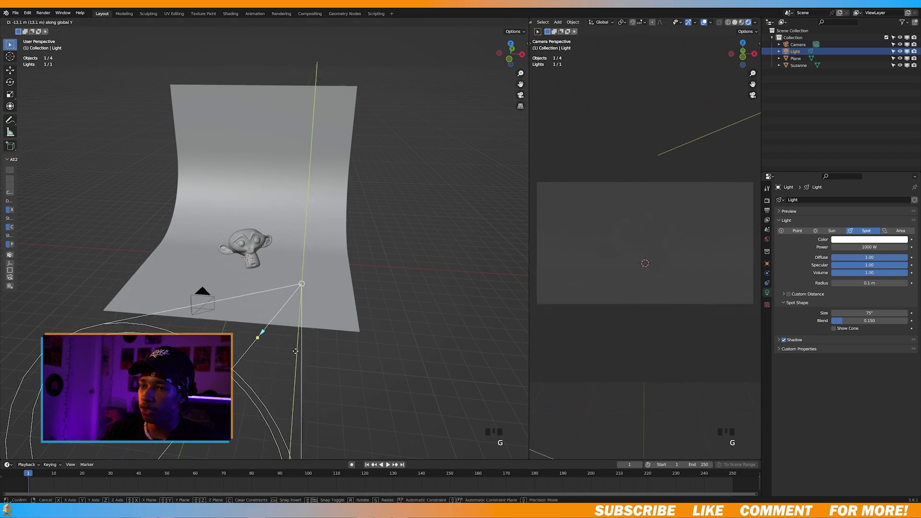
pyautogui.click(298, 324)
pyautogui.press('r')
pyautogui.press('z')
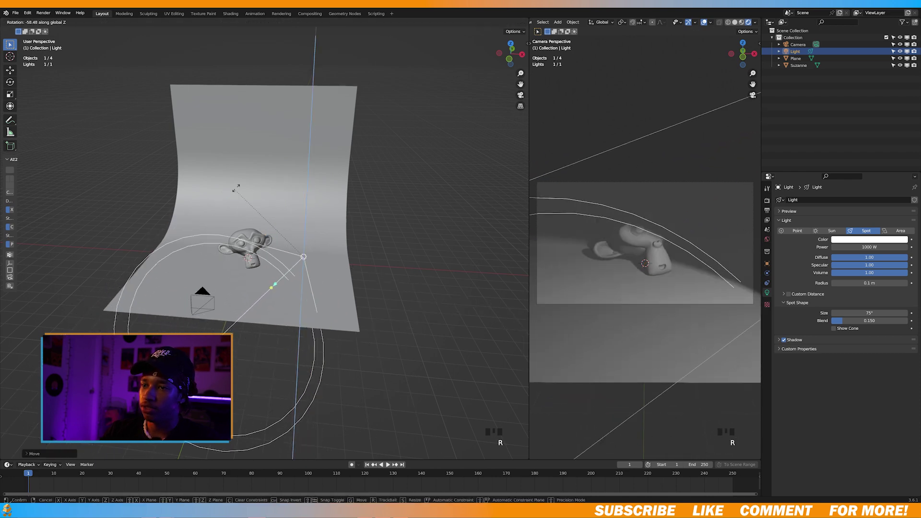
pyautogui.click(276, 176)
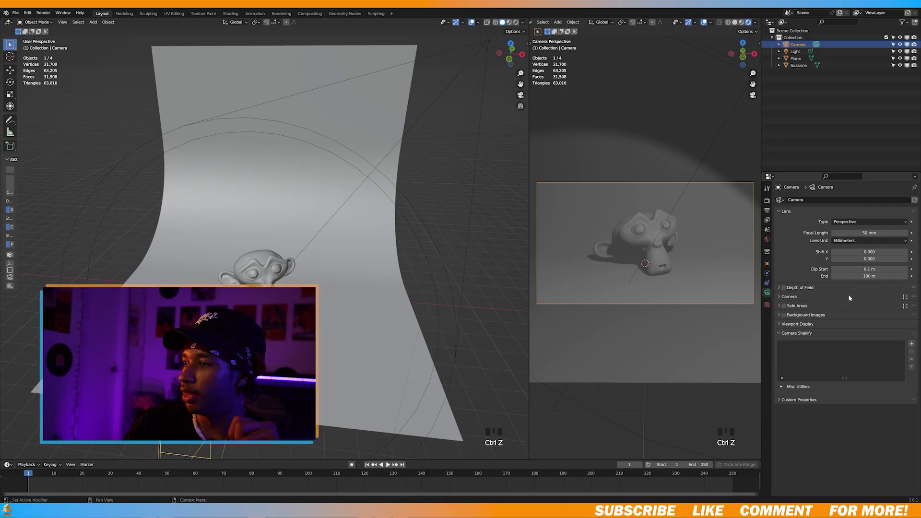
# - Set the camera's passepartout opacity to 1.000 to black out everything outside the frame
pyautogui.click(779, 324)
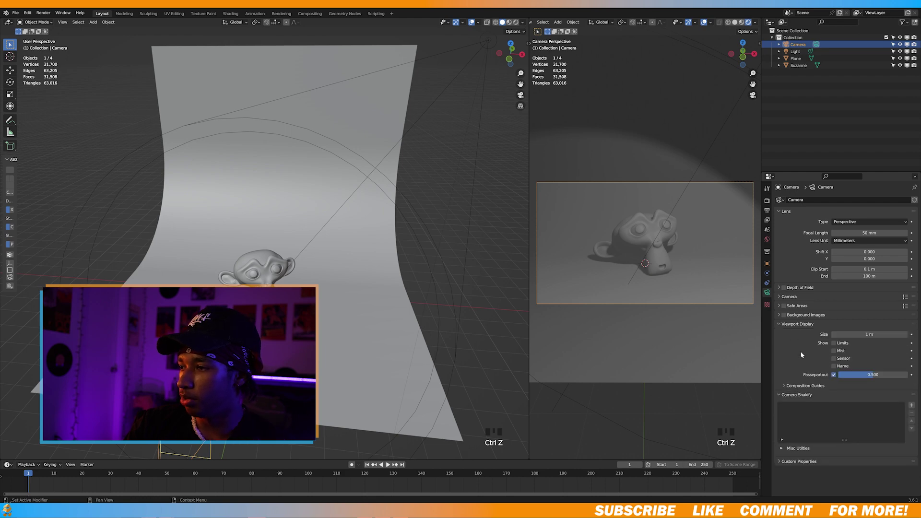
pyautogui.moveTo(836, 374); pyautogui.dragTo(907, 374)
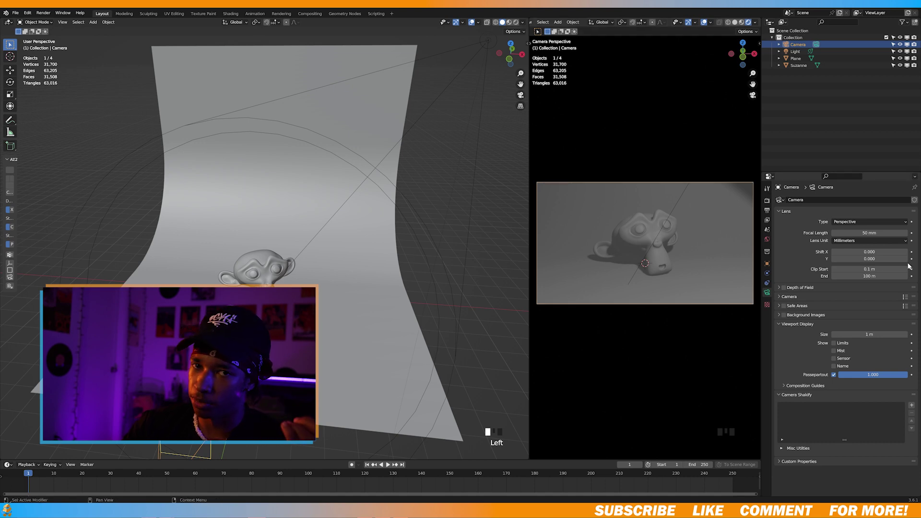
# - Raise the spot light's power to 1207.6 W and tint its colour a warm yellow-orange
pyautogui.click(655, 237)
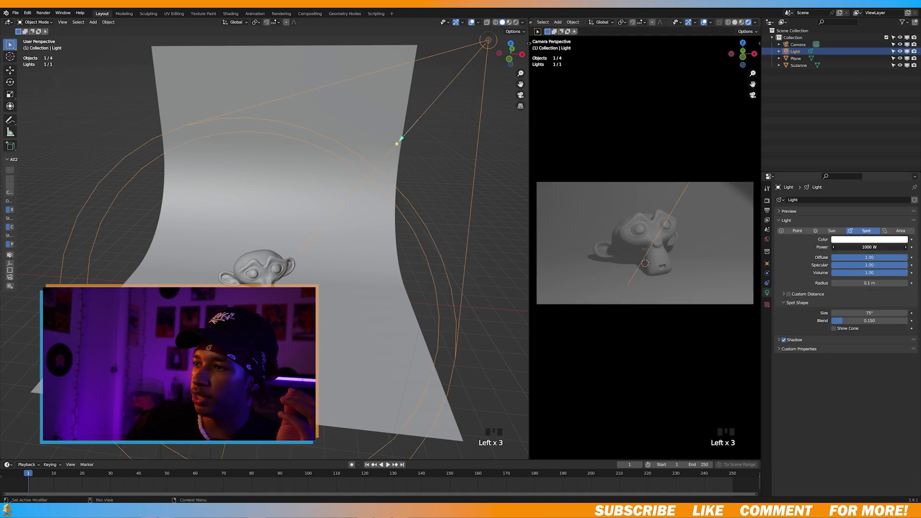
pyautogui.moveTo(869, 247); pyautogui.dragTo(877, 247)
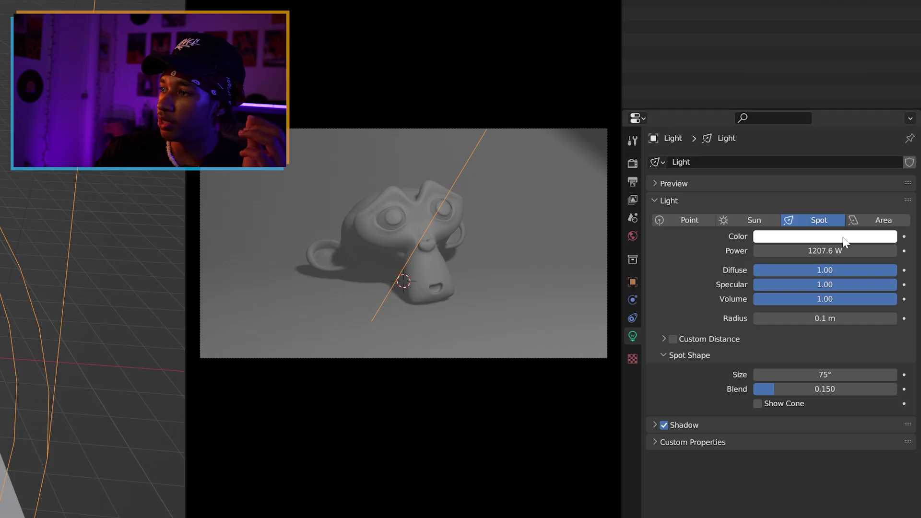
pyautogui.click(844, 237)
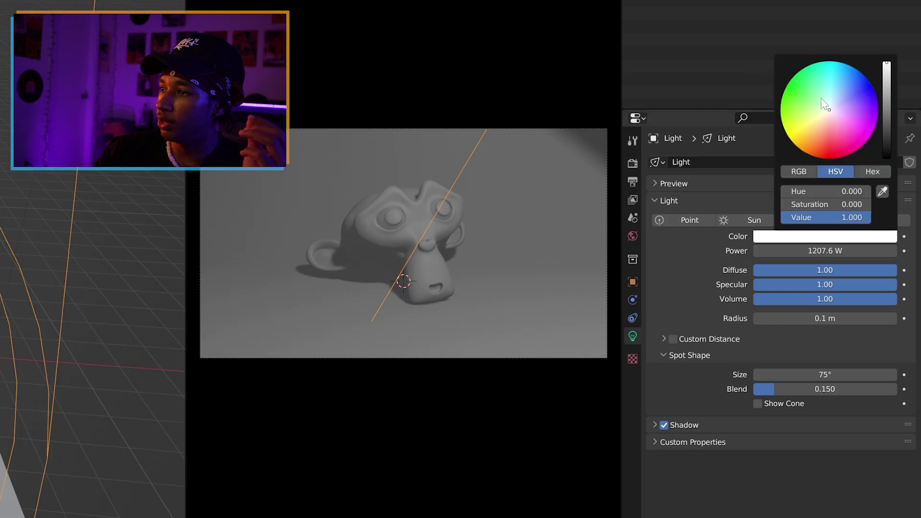
pyautogui.moveTo(833, 111); pyautogui.dragTo(826, 89)
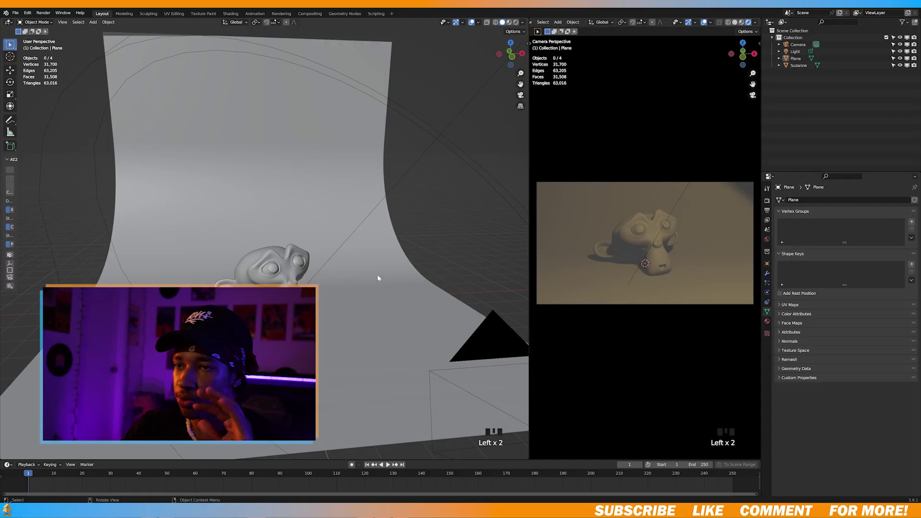
# - Select the backdrop plane, split the camera viewport horizontally and turn the lower half into a Shader Editor
pyautogui.scroll(-5, 321, 243)
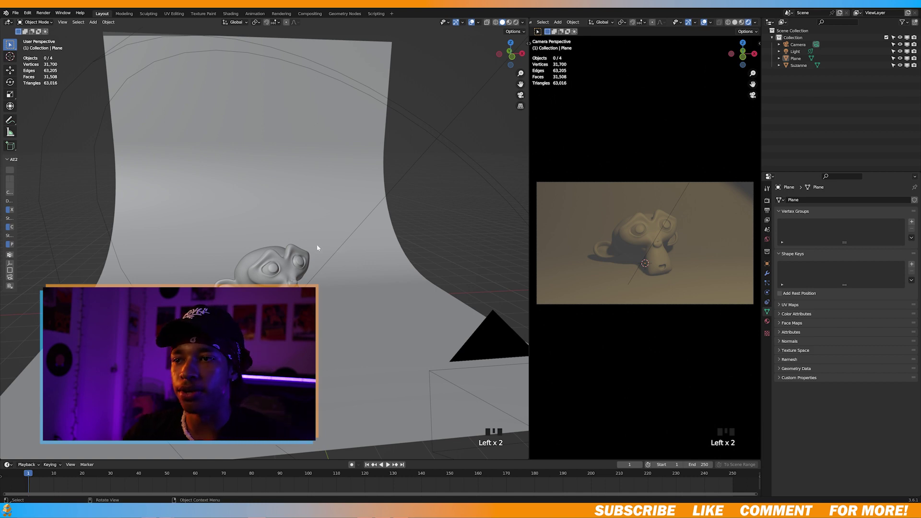
pyautogui.click(320, 314)
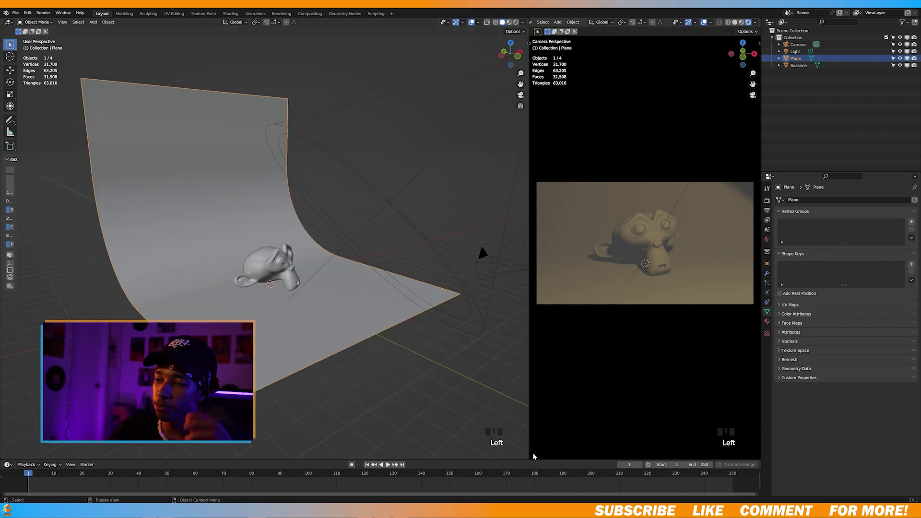
pyautogui.moveTo(529, 456); pyautogui.dragTo(555, 225)
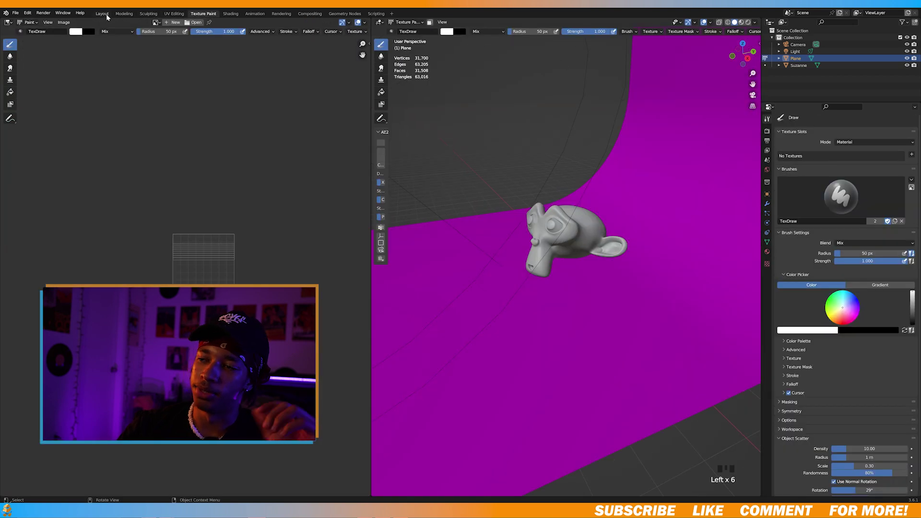
pyautogui.click(103, 14)
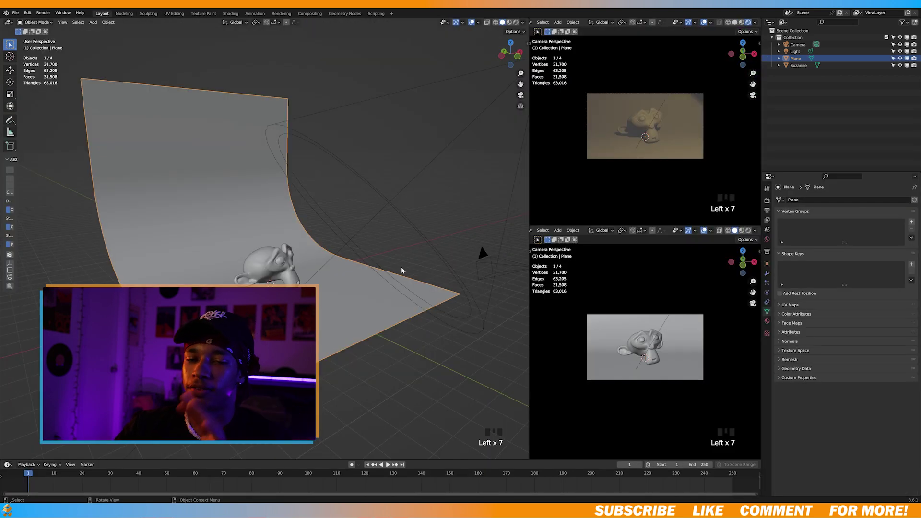
pyautogui.scroll(3, 549, 232)
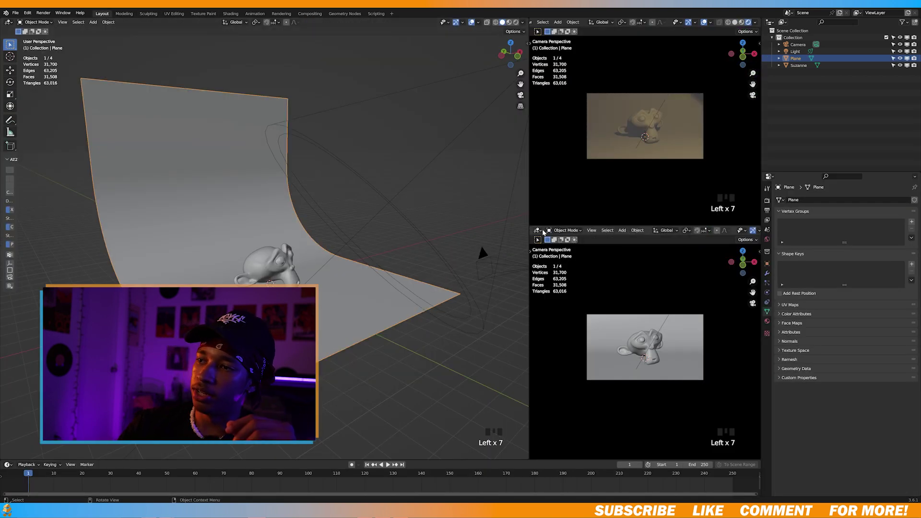
pyautogui.click(538, 230)
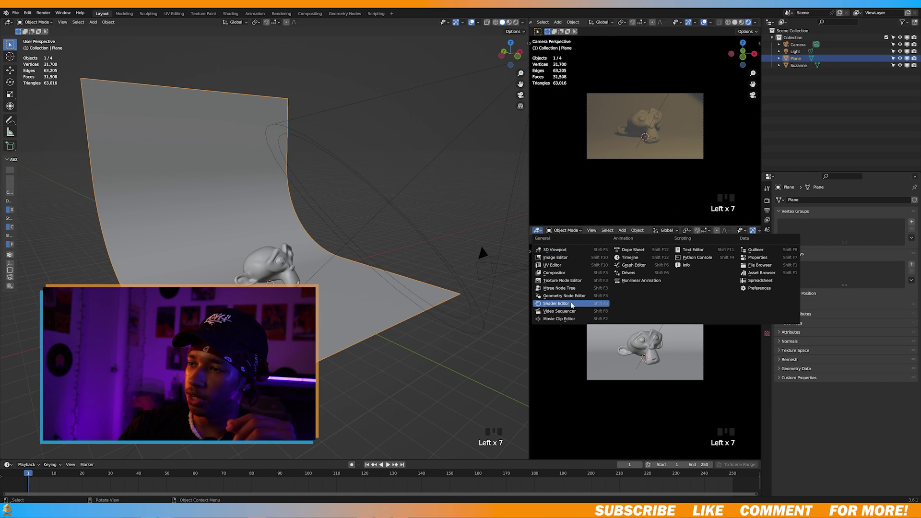
pyautogui.click(593, 303)
pyautogui.press('n')
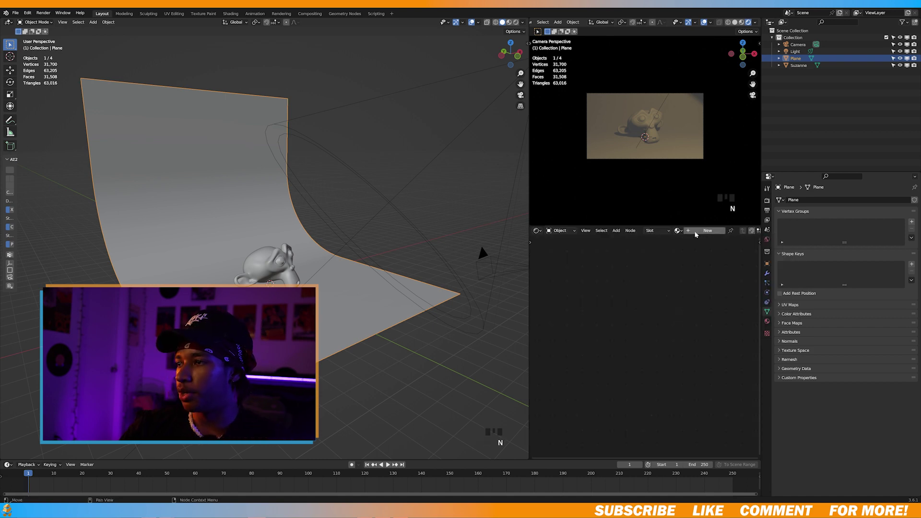
# - Add a new material to the backdrop with a near-white base colour, roughness 0.128 and metallic 0.263
pyautogui.click(695, 232)
pyautogui.scroll(4, 597, 357)
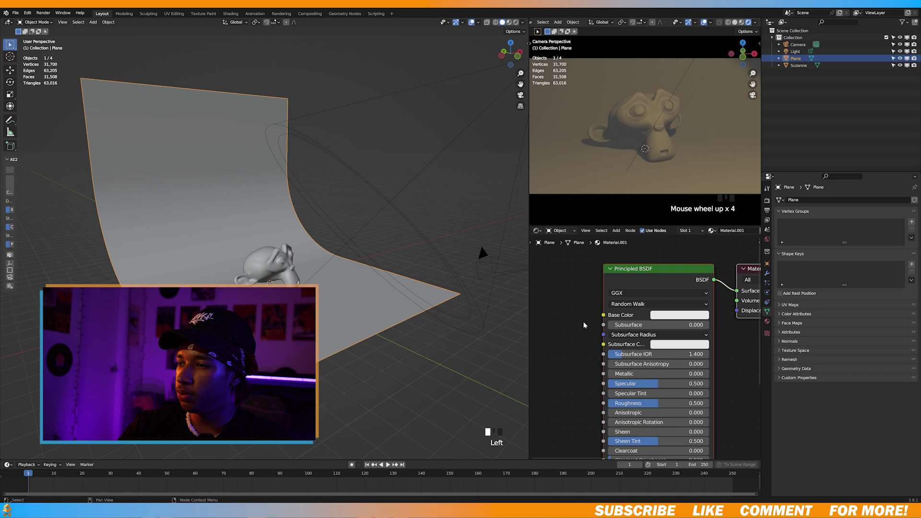
pyautogui.click(670, 333)
pyautogui.click(665, 256)
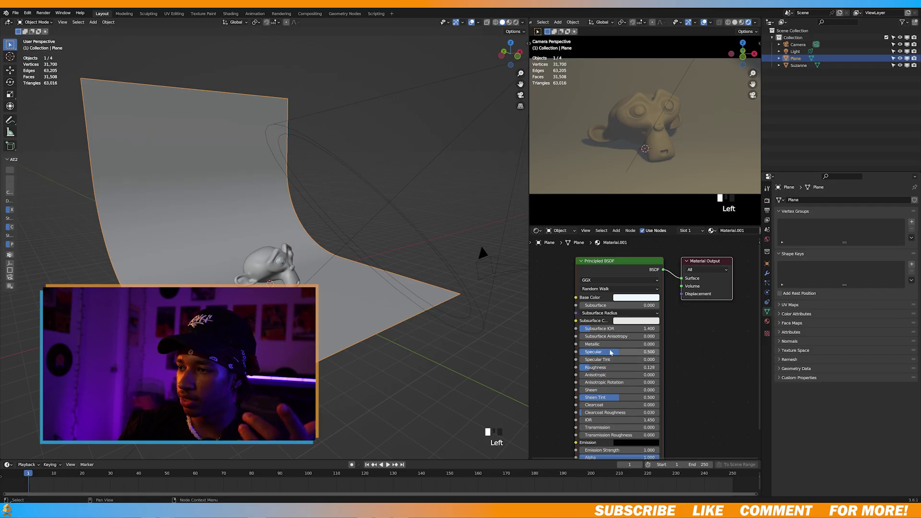
pyautogui.moveTo(594, 343); pyautogui.dragTo(623, 344)
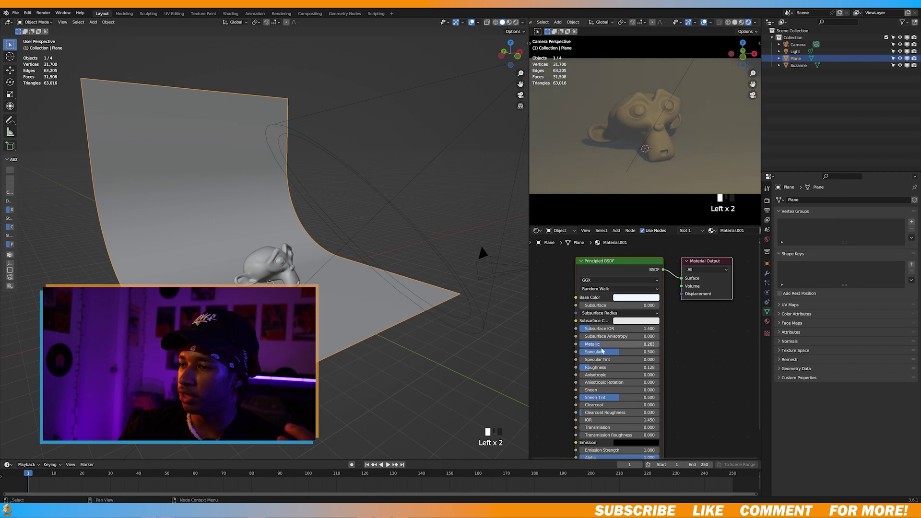
# - Switch the render engine to Cycles and lower the backdrop material's roughness to 0.000
pyautogui.click(766, 202)
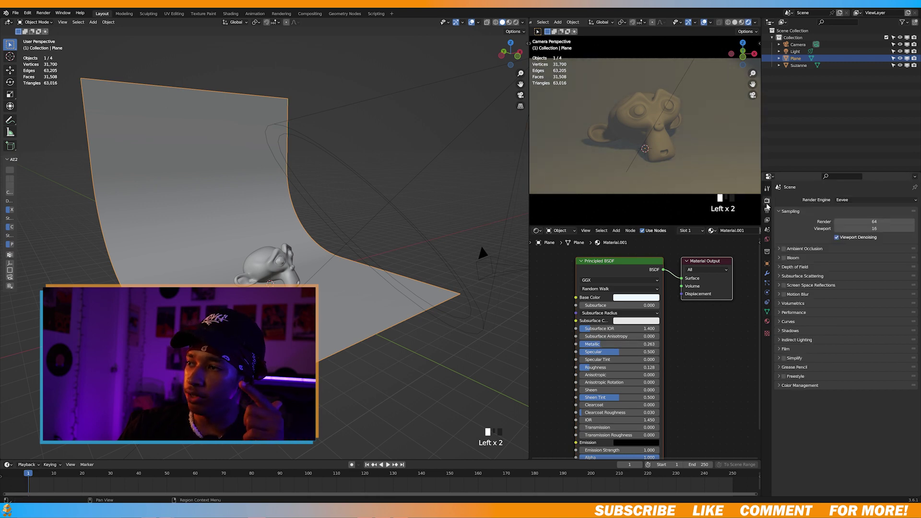
pyautogui.click(851, 201)
pyautogui.click(856, 222)
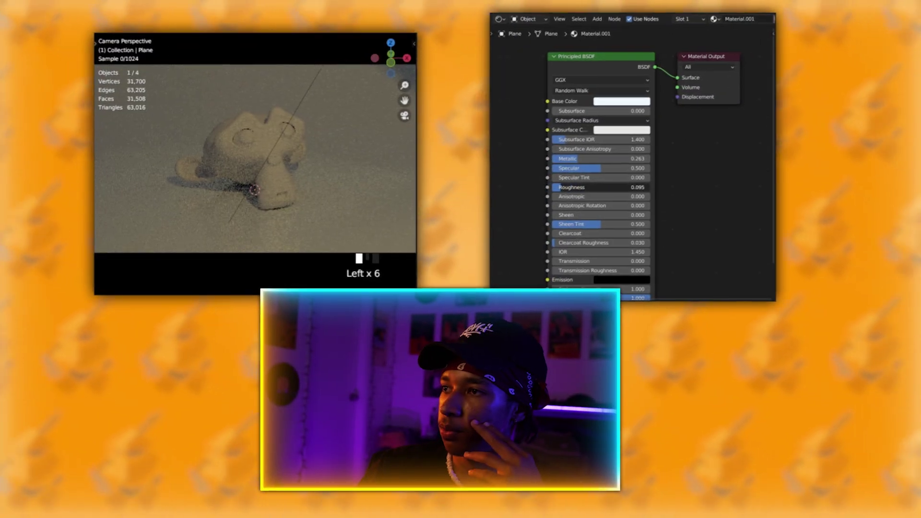
pyautogui.moveTo(599, 187); pyautogui.dragTo(556, 187)
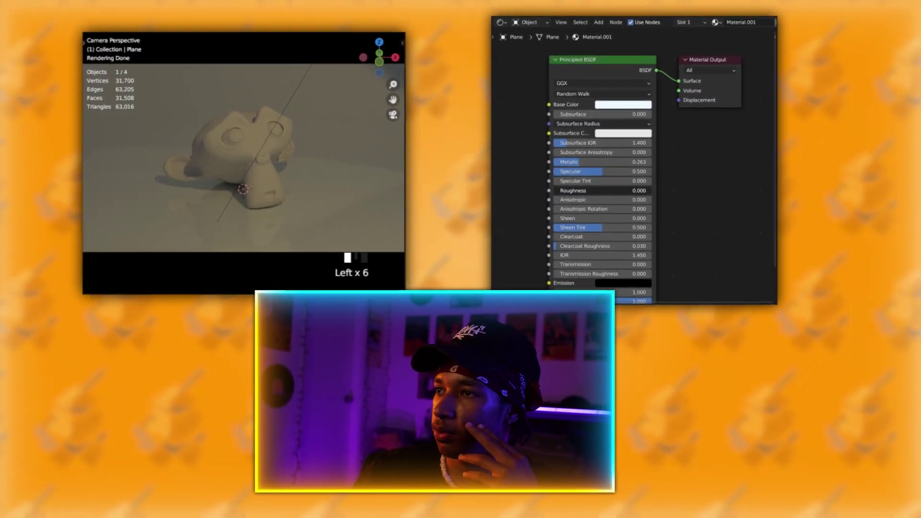
# - Give the monkey head a new gold material with a yellow base colour (hue 0.145, saturation 0.762), metallic 0.879 and roughness 0.246
pyautogui.click(230, 144)
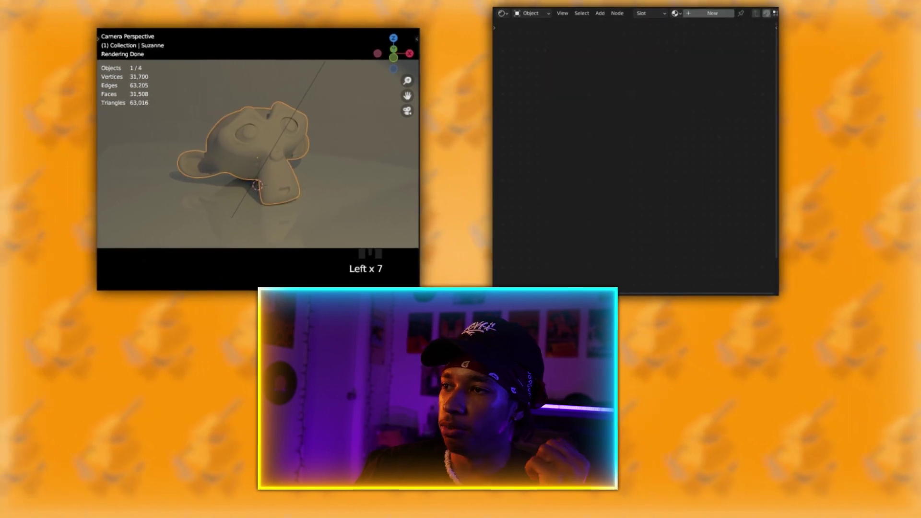
pyautogui.click(701, 16)
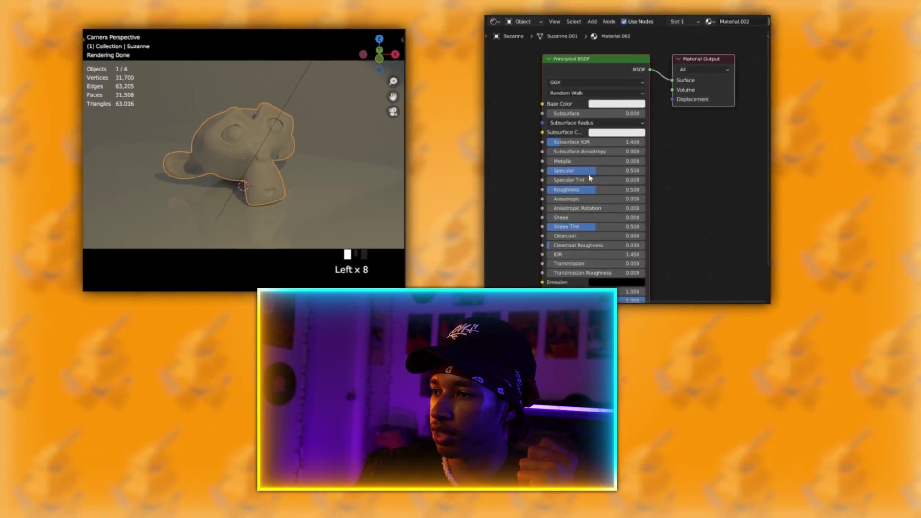
pyautogui.moveTo(571, 156); pyautogui.dragTo(618, 156)
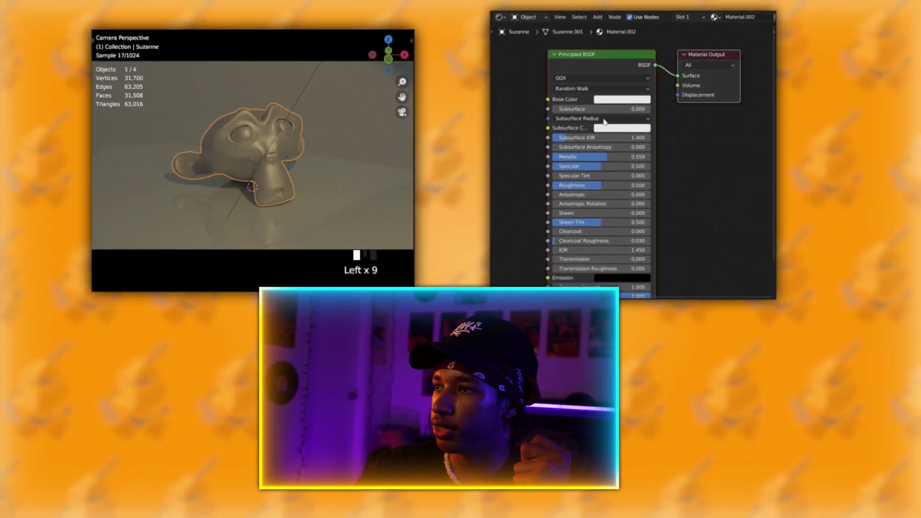
pyautogui.click(616, 101)
pyautogui.click(623, 23)
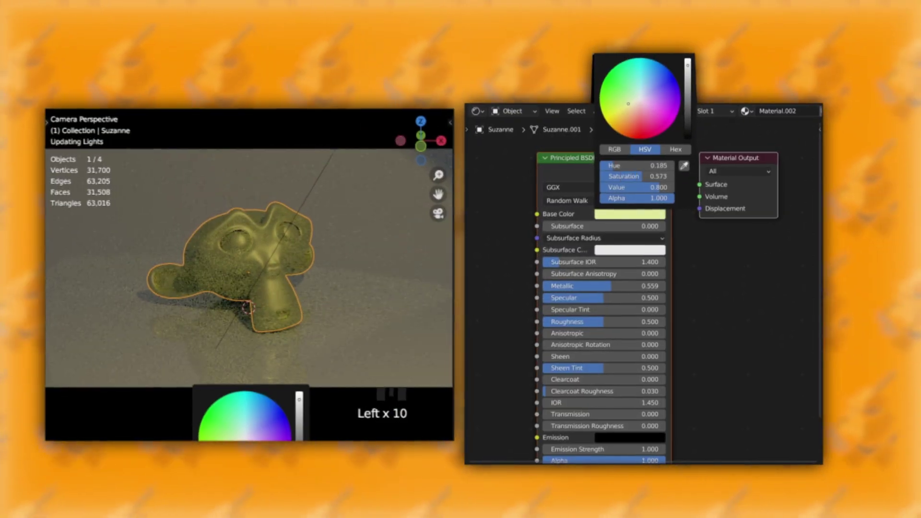
pyautogui.moveTo(628, 109); pyautogui.dragTo(622, 101)
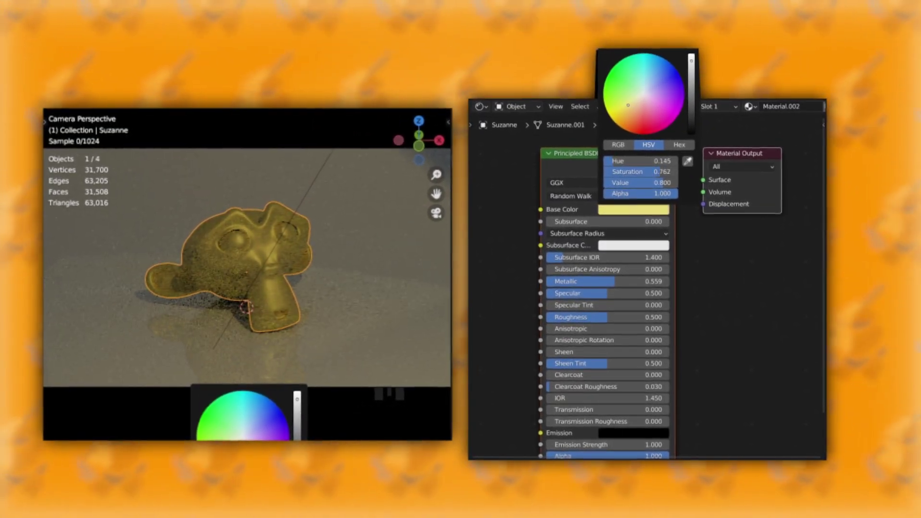
pyautogui.moveTo(603, 277); pyautogui.dragTo(597, 312)
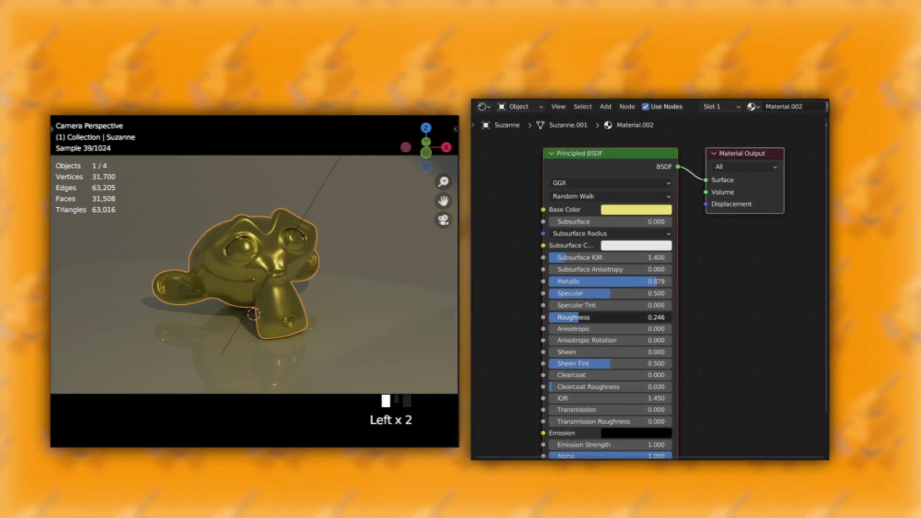
# - Soften the spot light's colour to a near-white tint with hue 0.041 and saturation 0.115
pyautogui.click(301, 203)
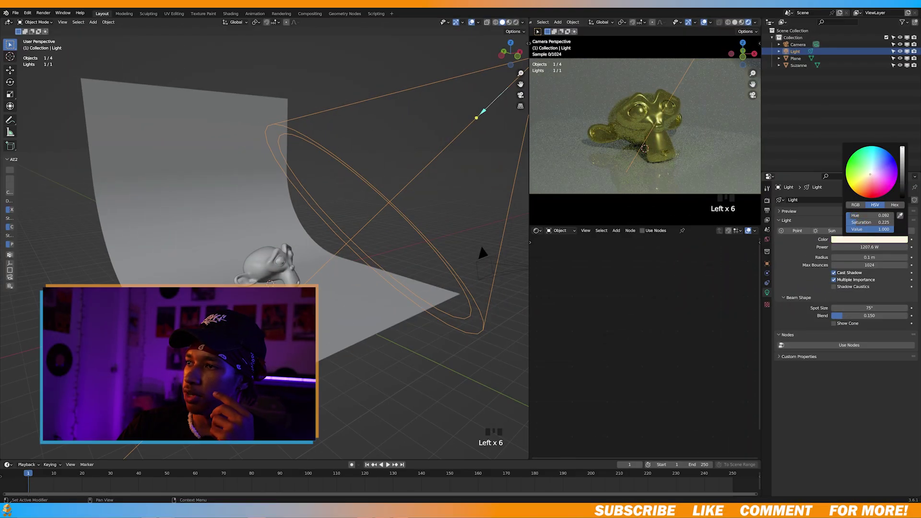
pyautogui.moveTo(873, 174); pyautogui.dragTo(872, 174)
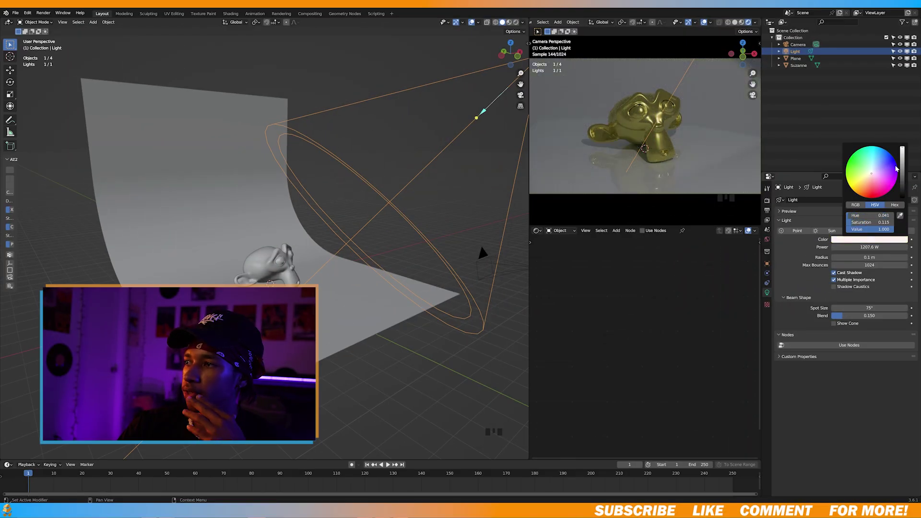
pyautogui.hotkey('ctrl', 'z')
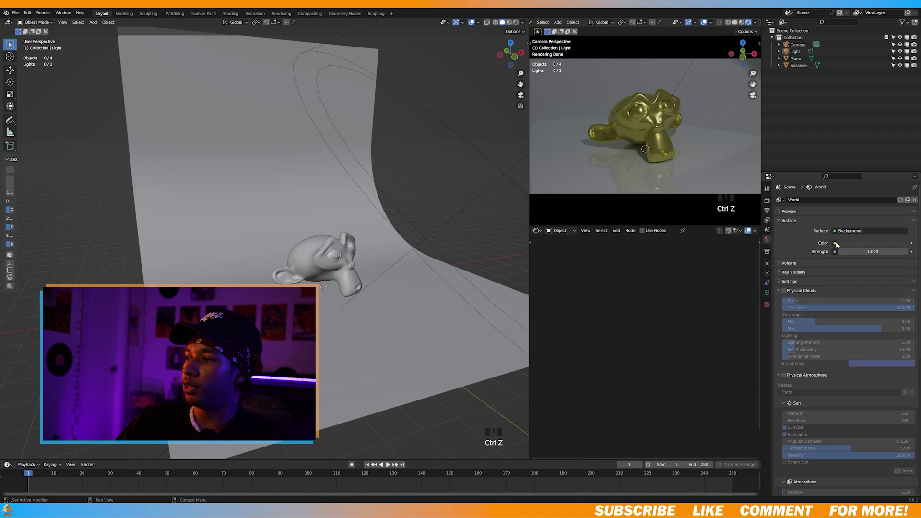
# - Light the world with the environment texture studio_small_01_4k.exr and set its strength to 0.300
pyautogui.click(834, 243)
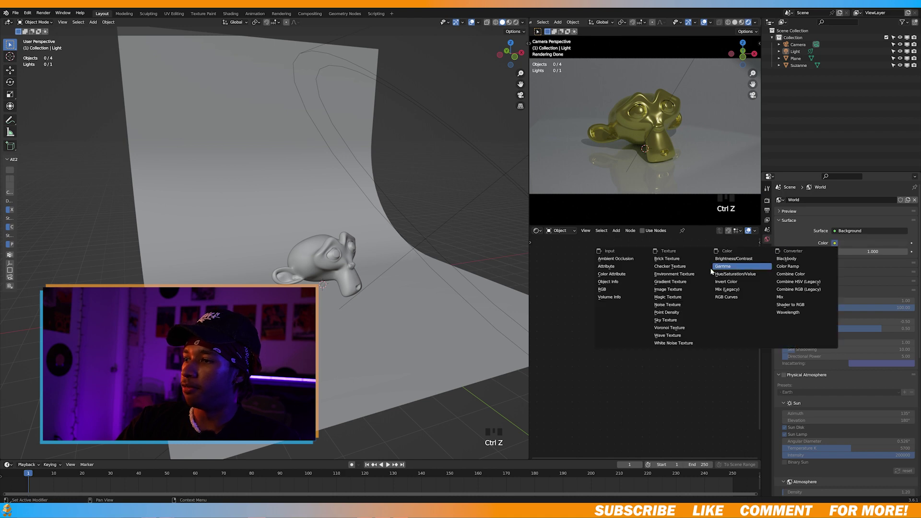
pyautogui.click(689, 275)
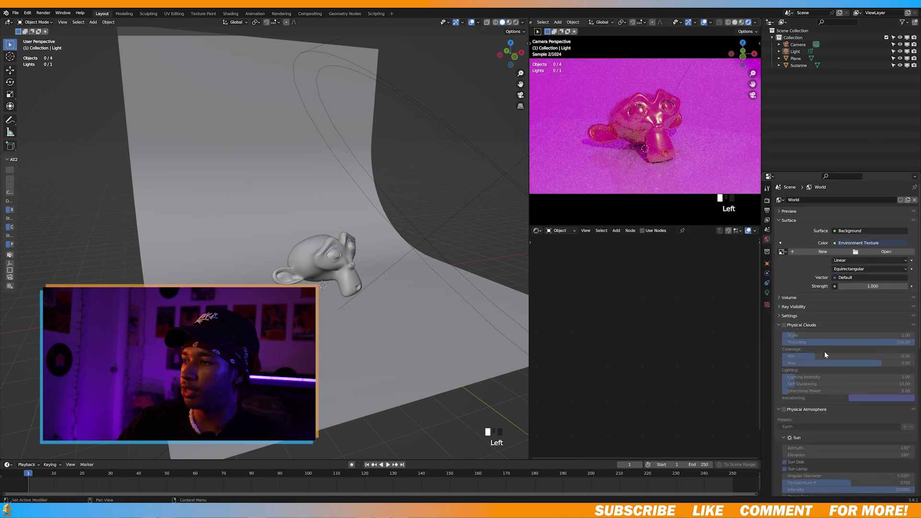
pyautogui.click(885, 252)
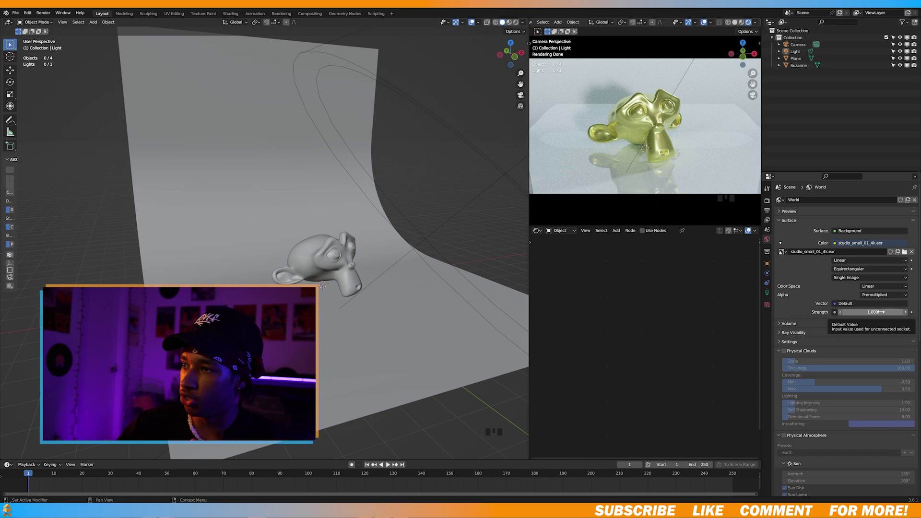
pyautogui.moveTo(881, 311); pyautogui.dragTo(863, 312)
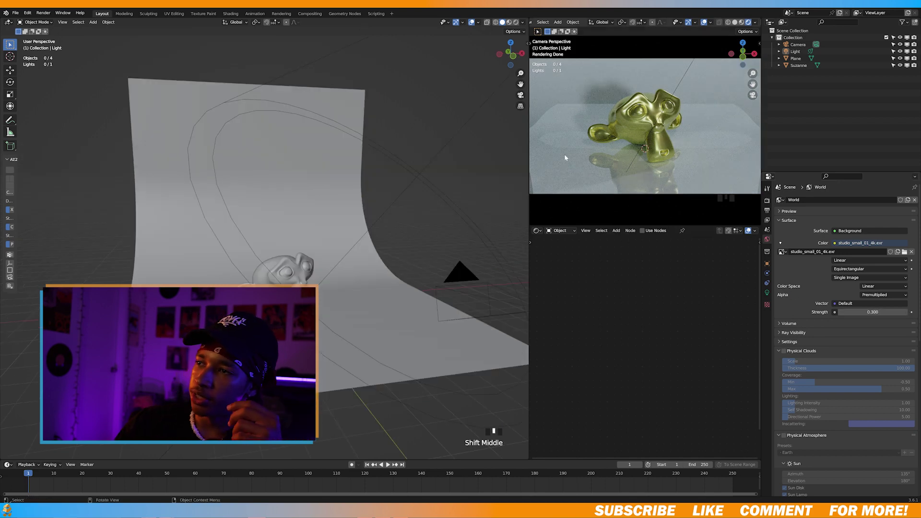
# - Enable denoising for the viewport in the Cycles sampling settings
pyautogui.click(767, 210)
pyautogui.click(767, 201)
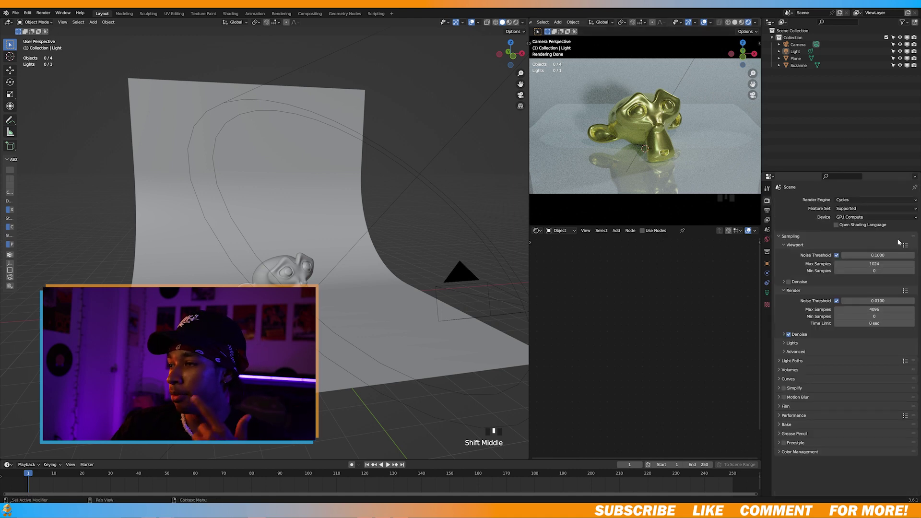
pyautogui.click(788, 281)
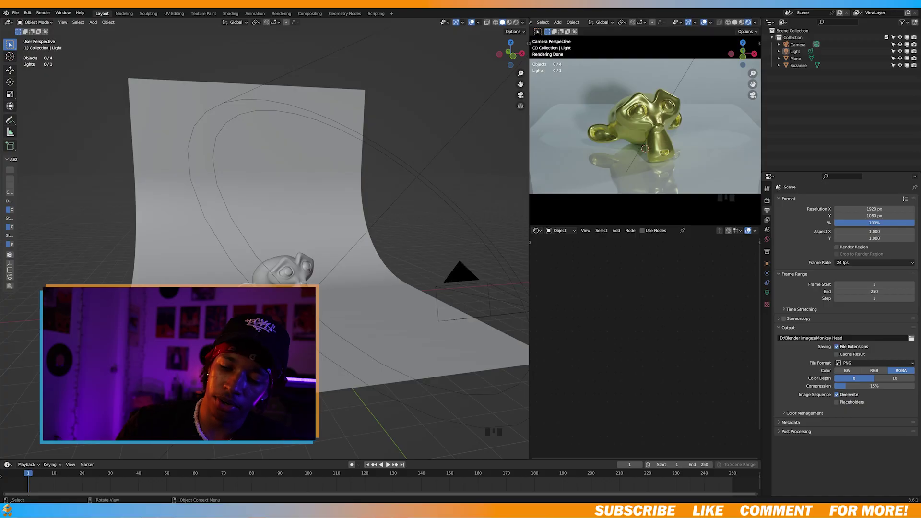
# - Render the current frame and open the file dialog for saving the rendered image
pyautogui.press('F12')
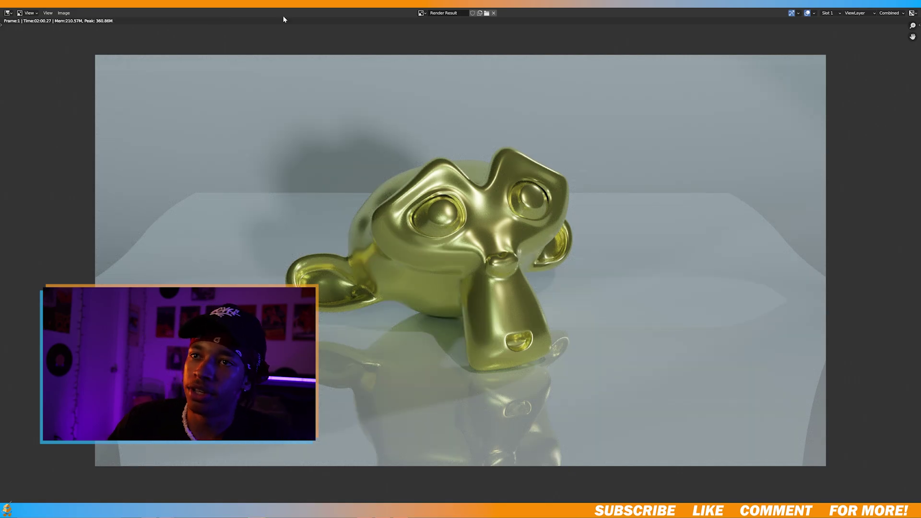
pyautogui.click(64, 13)
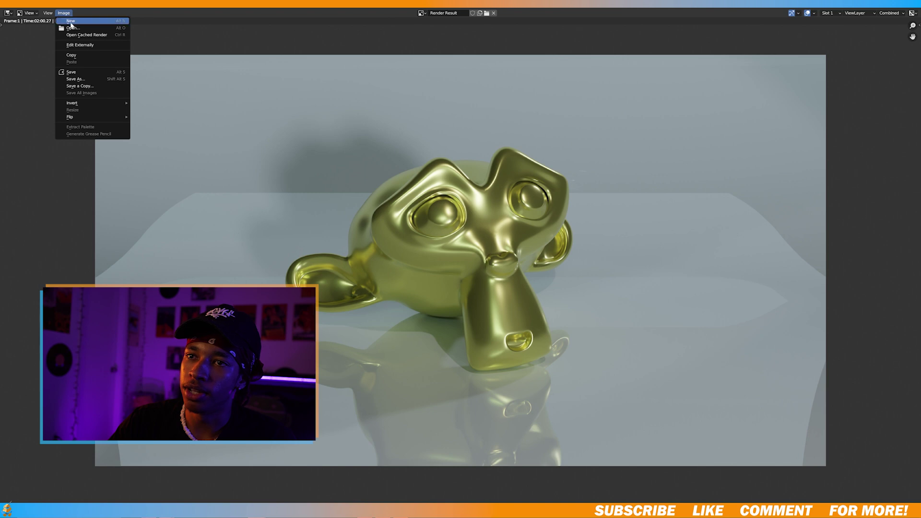
pyautogui.click(86, 81)
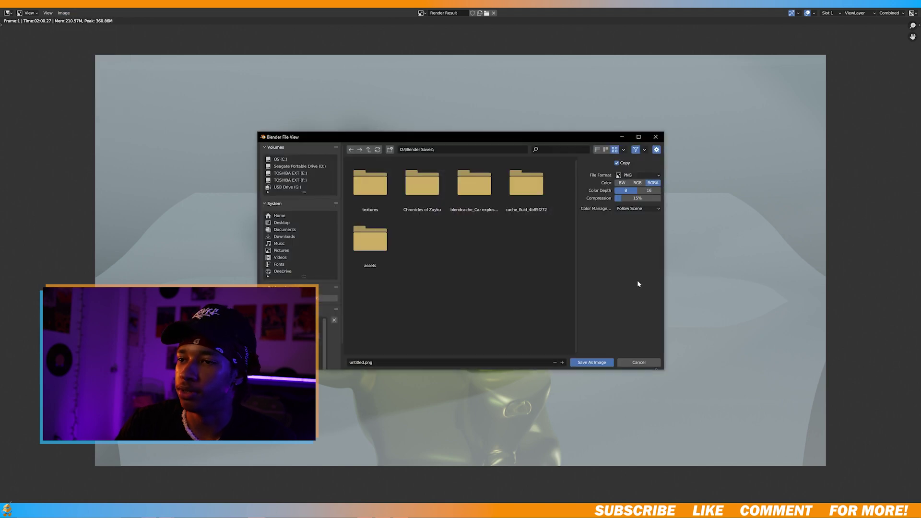